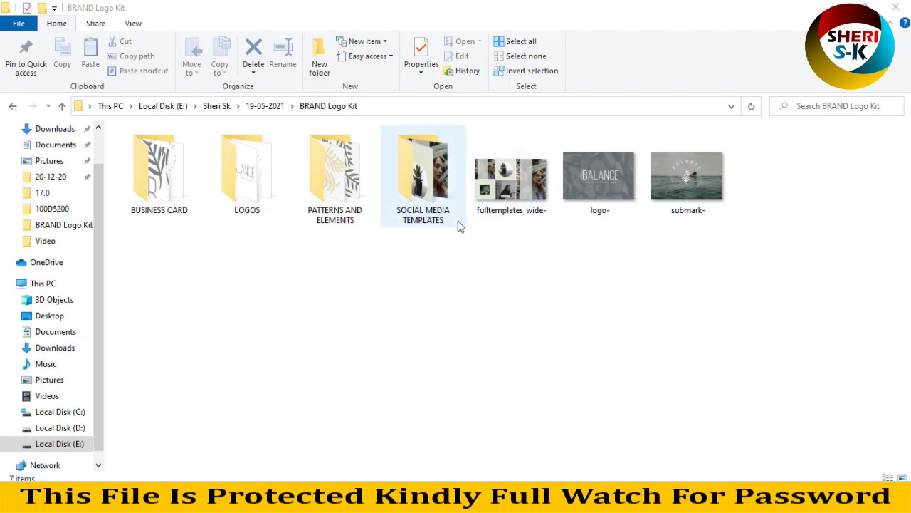
Open the BUSINESS CARD folder at large icons and drag the Side1 file into Photoshop
click(349, 185)
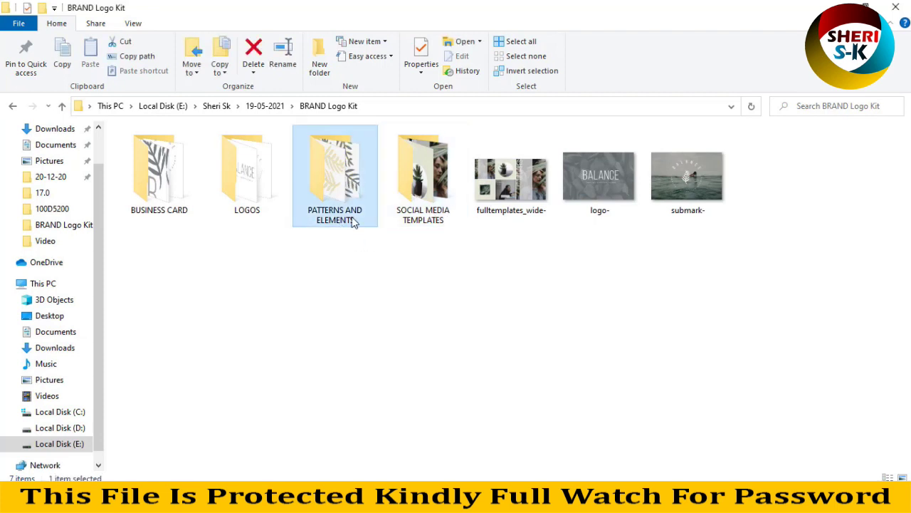
double_click(169, 184)
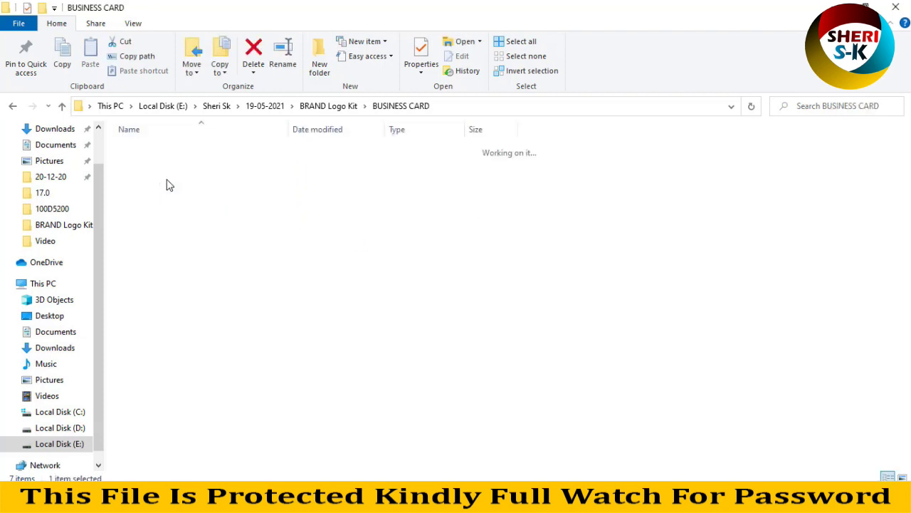
ctrl+scroll(194, 177, up, 2)
ctrl+scroll(199, 178, up, 1)
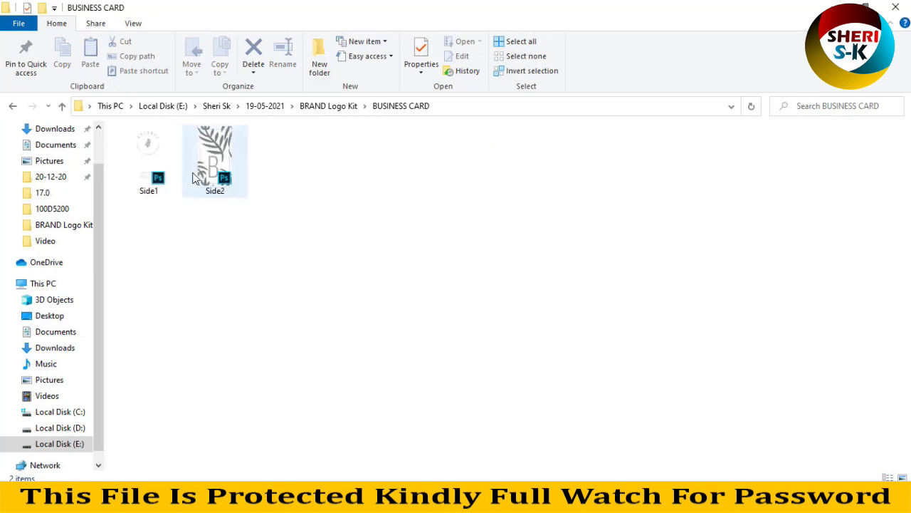
ctrl+scroll(193, 177, up, 1)
ctrl+scroll(235, 193, up, 1)
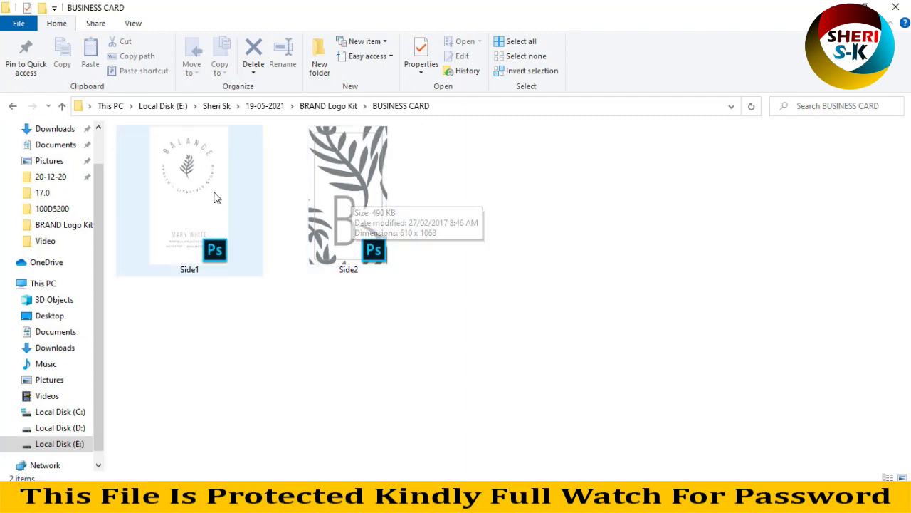
mouse_move(211, 203)
mouse_down()
mouse_move(412, 452)
mouse_move(326, 75)
mouse_up()
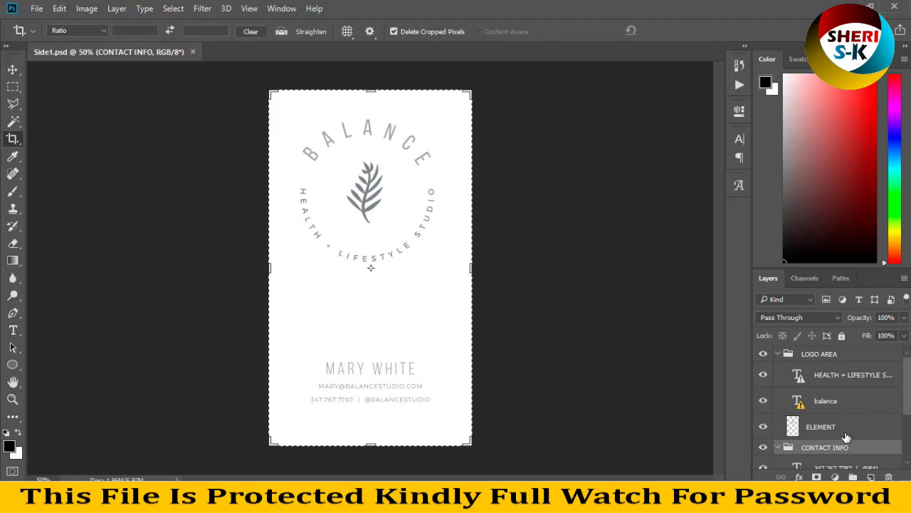
Collapse the CONTACT INFO and LOGO AREA layer groups
click(778, 447)
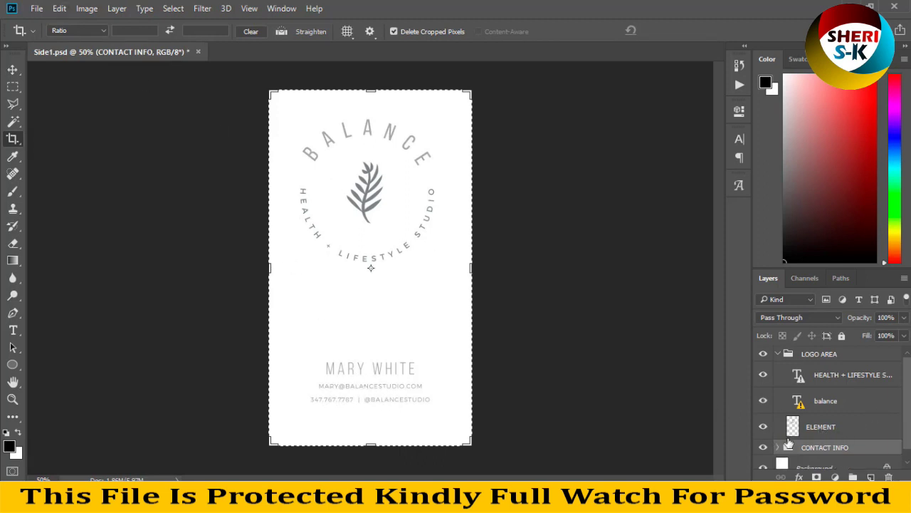
click(776, 355)
click(777, 354)
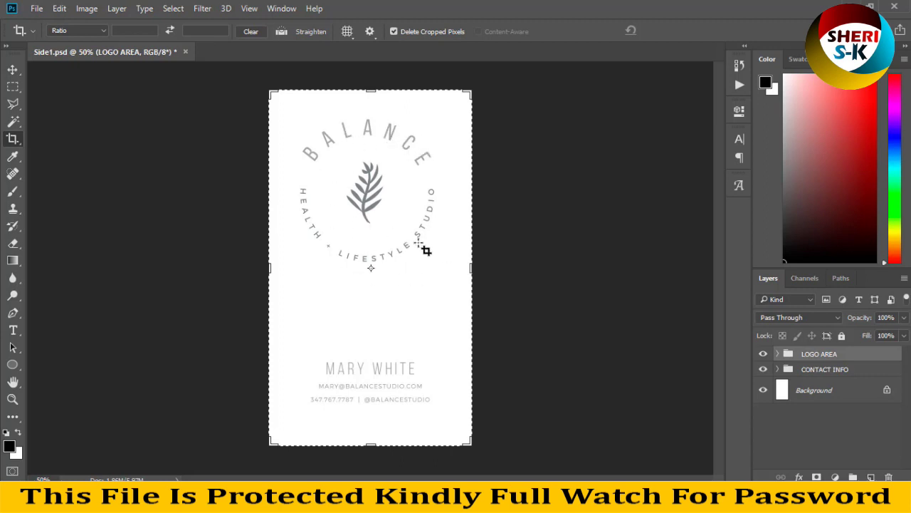
click(829, 373)
Unlock the white Background into Layer 0 and hide it
click(887, 393)
click(762, 396)
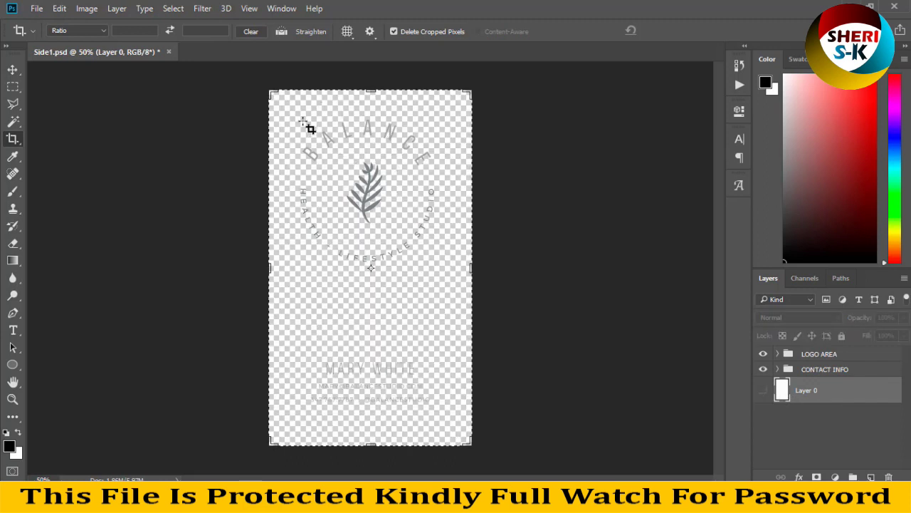
click(37, 9)
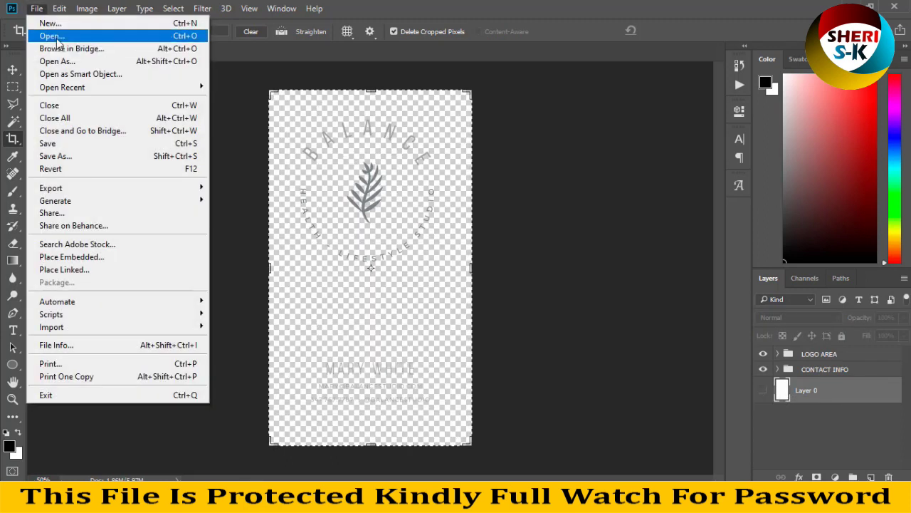
Open the rust-sweater woman portrait from the Poster Girl 55sk folder
click(42, 34)
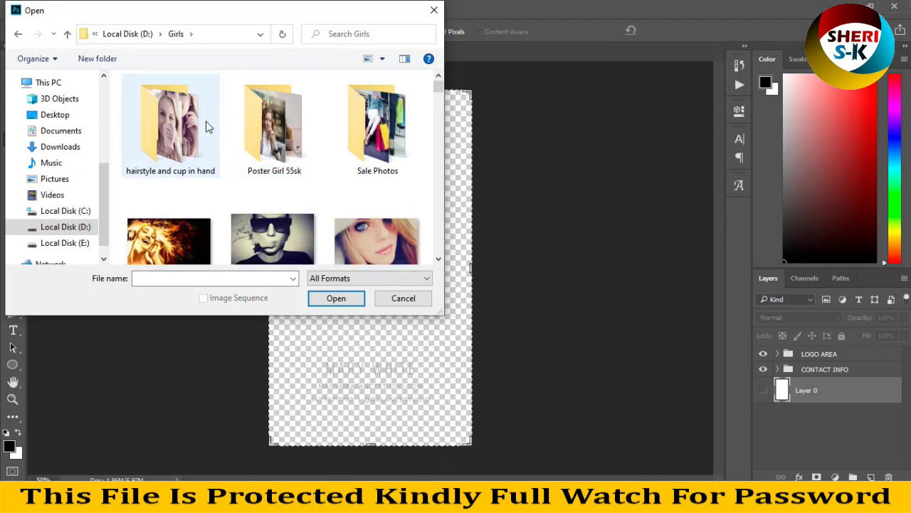
double_click(226, 127)
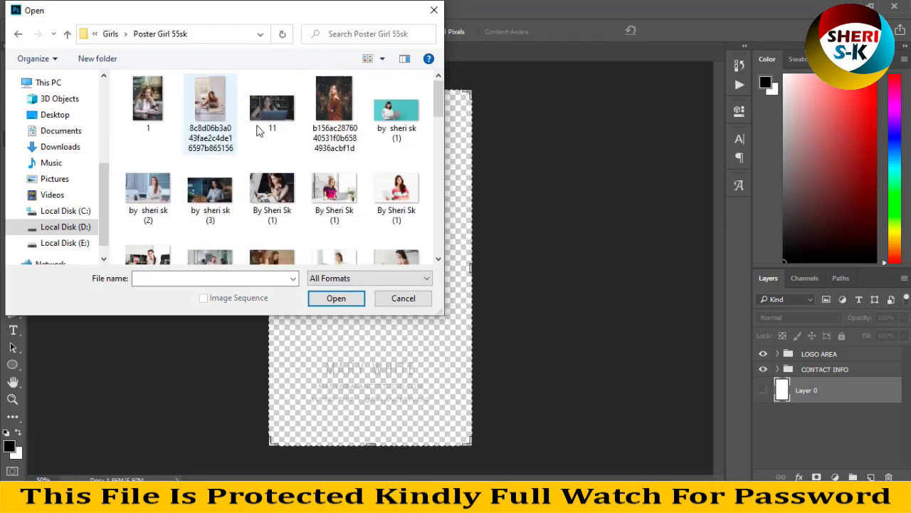
click(333, 117)
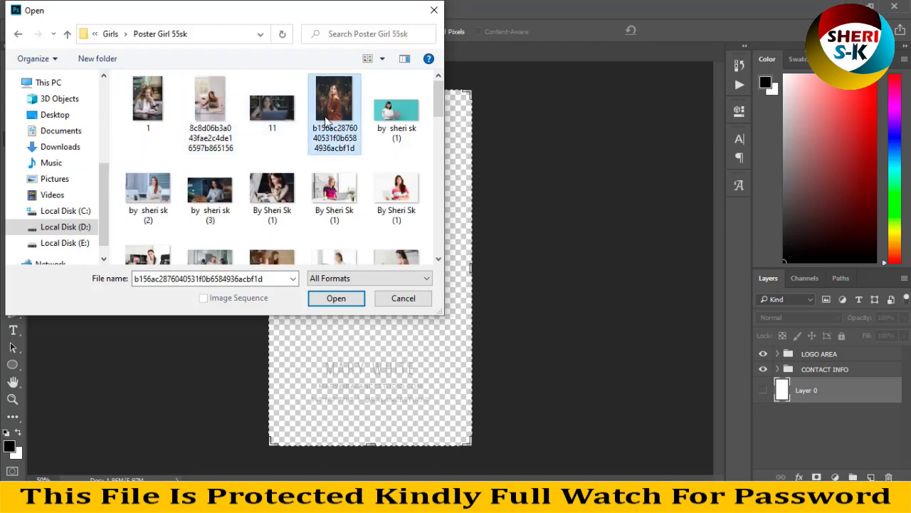
click(339, 299)
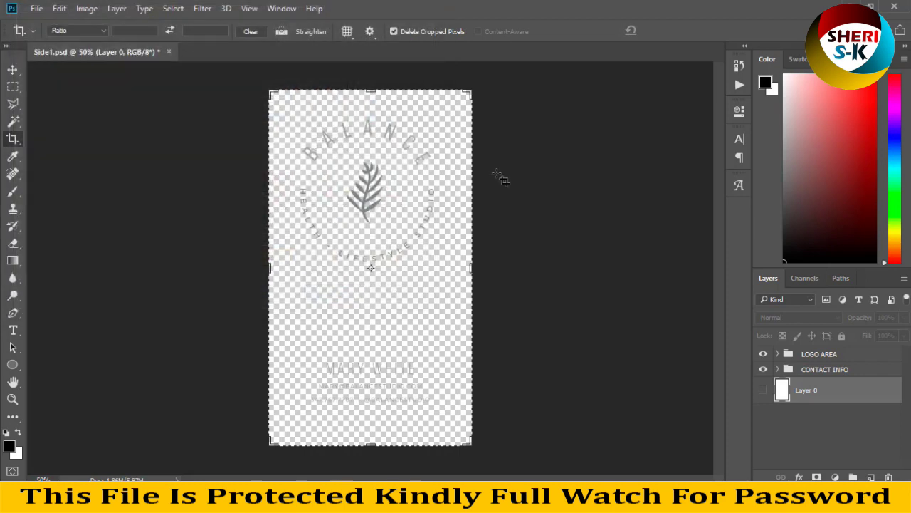
Drag the portrait onto the Side1 card with the Move tool and close its window
click(12, 87)
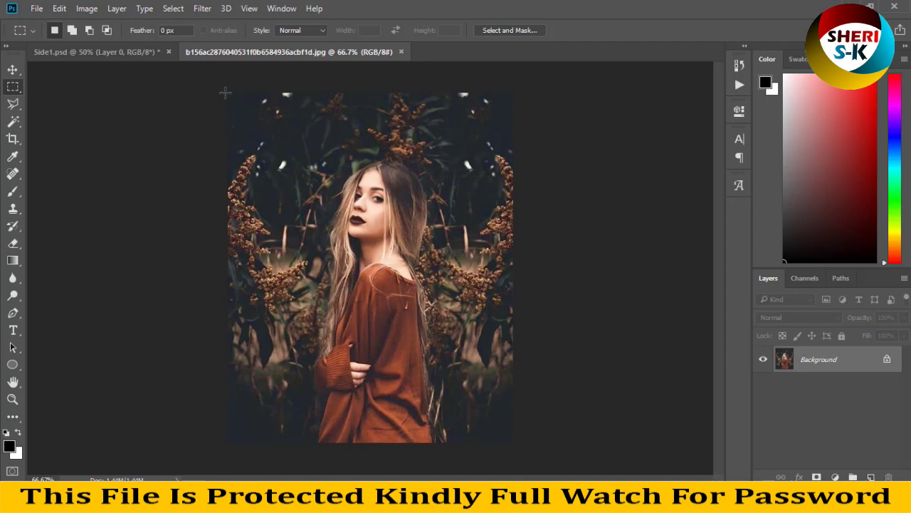
click(12, 69)
drag(281, 54, 536, 170)
drag(498, 222, 336, 199)
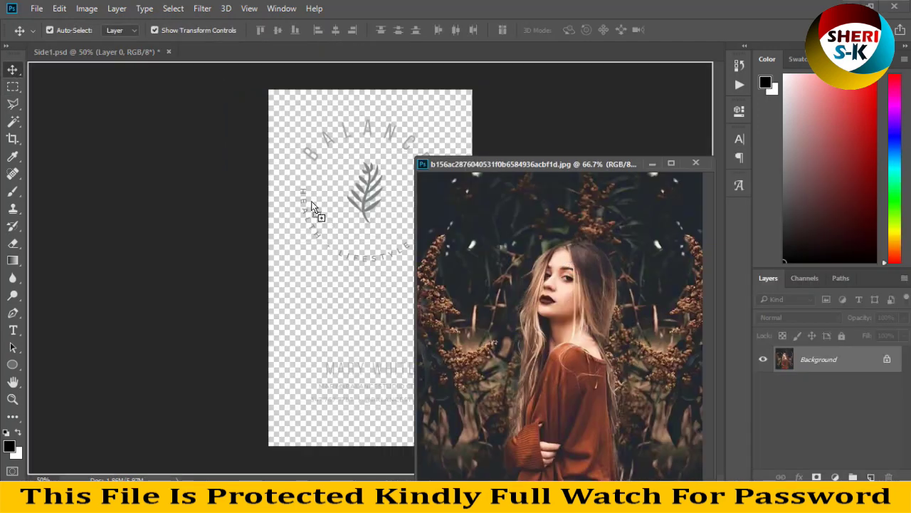
click(695, 163)
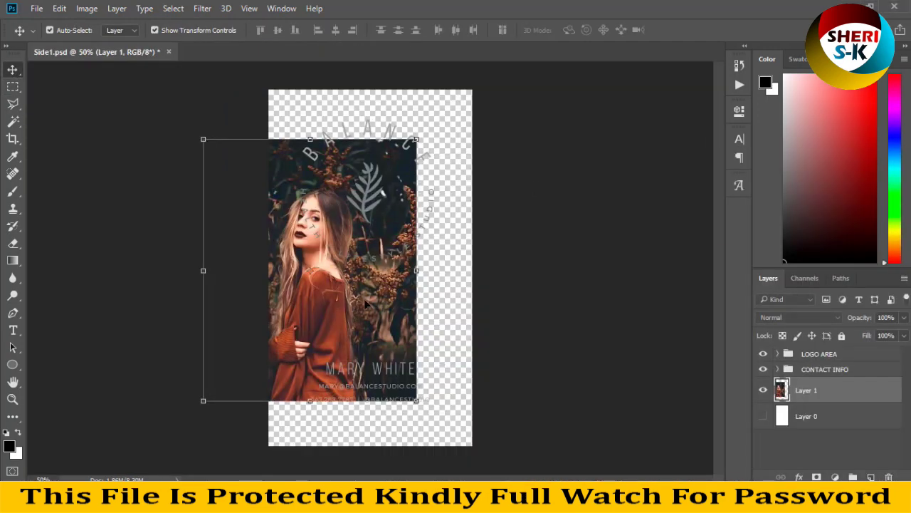
Enlarge the portrait to about 140% to fill the card, then add an empty layer above
mouse_move(351, 321)
mouse_down()
mouse_move(403, 261)
mouse_move(394, 274)
mouse_up()
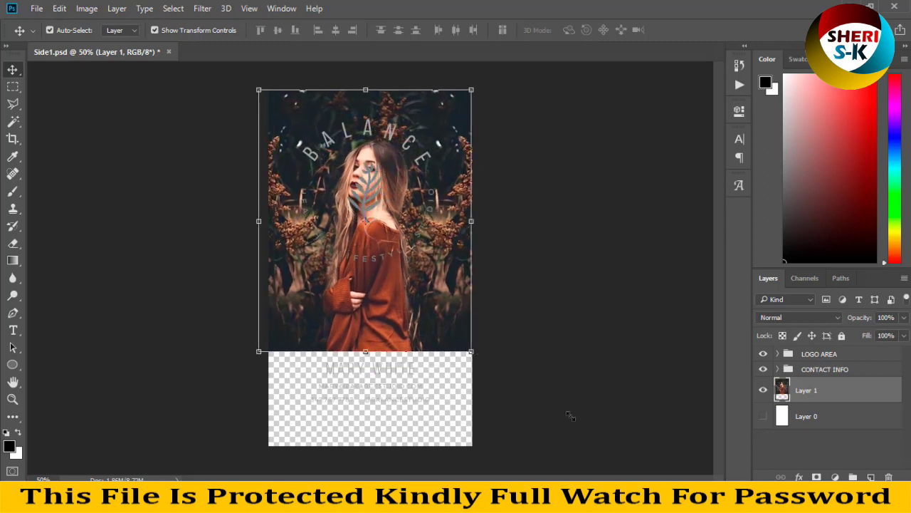
drag(472, 352, 557, 457)
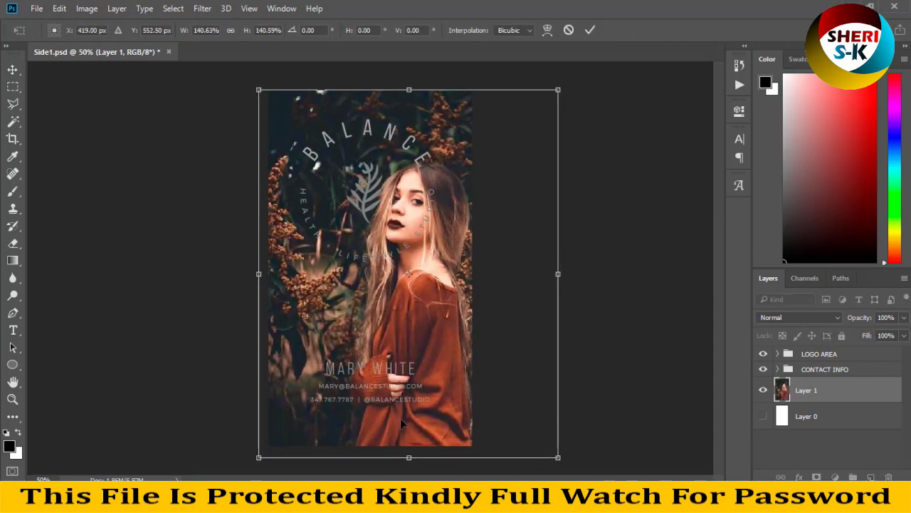
drag(401, 421, 362, 421)
key(Return)
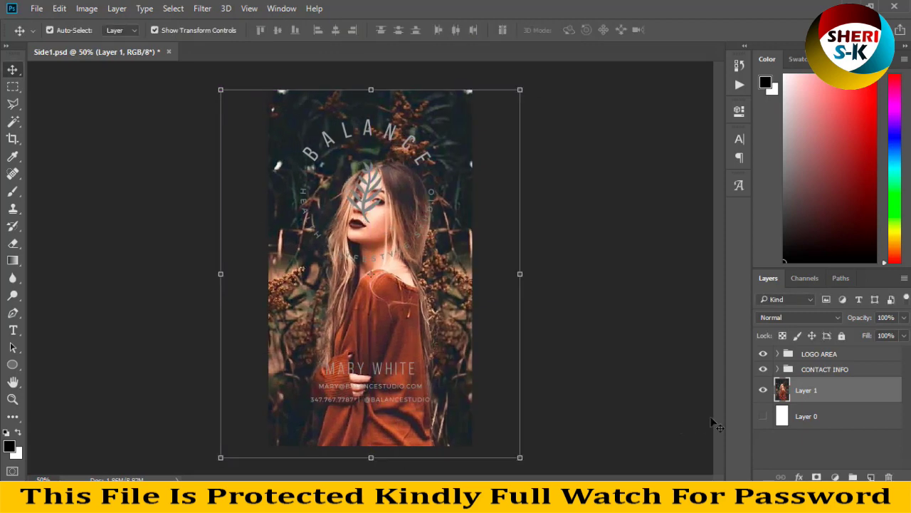
click(869, 476)
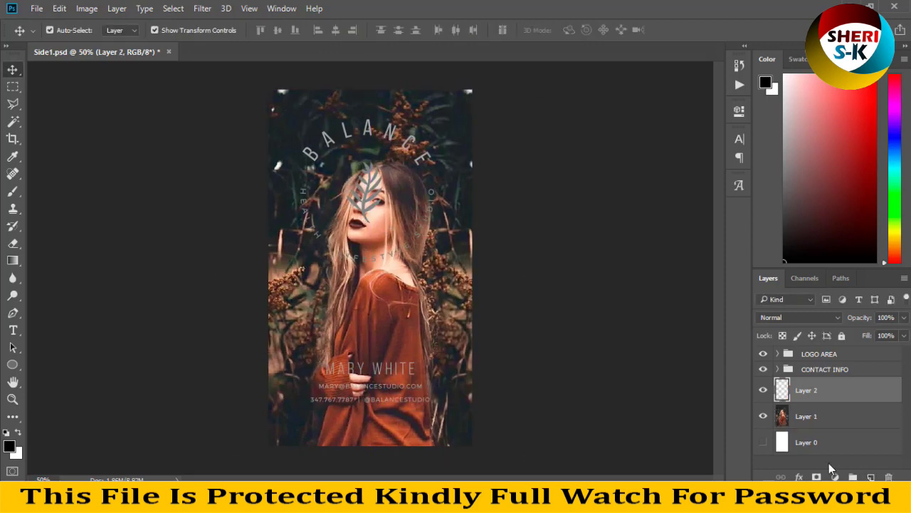
Fill the new layer with black across the whole canvas
key(ctrl+a)
click(18, 432)
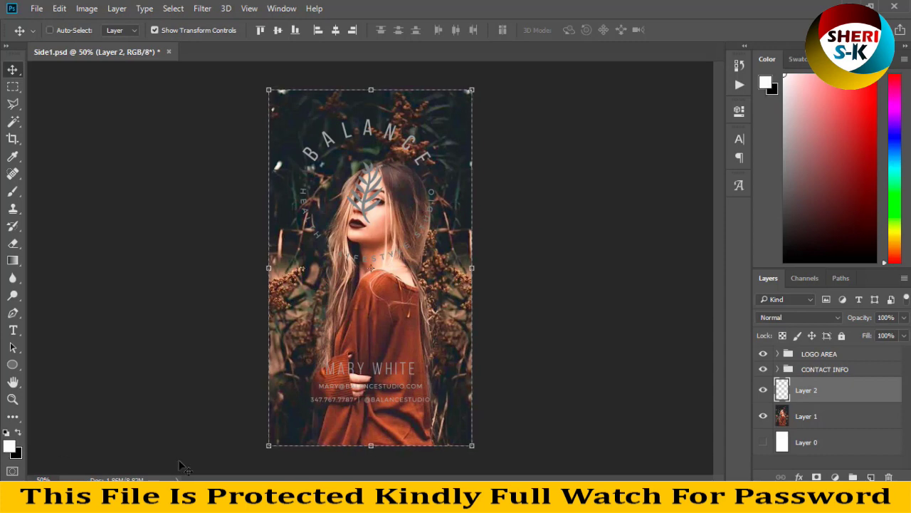
key(ctrl+BackSpace)
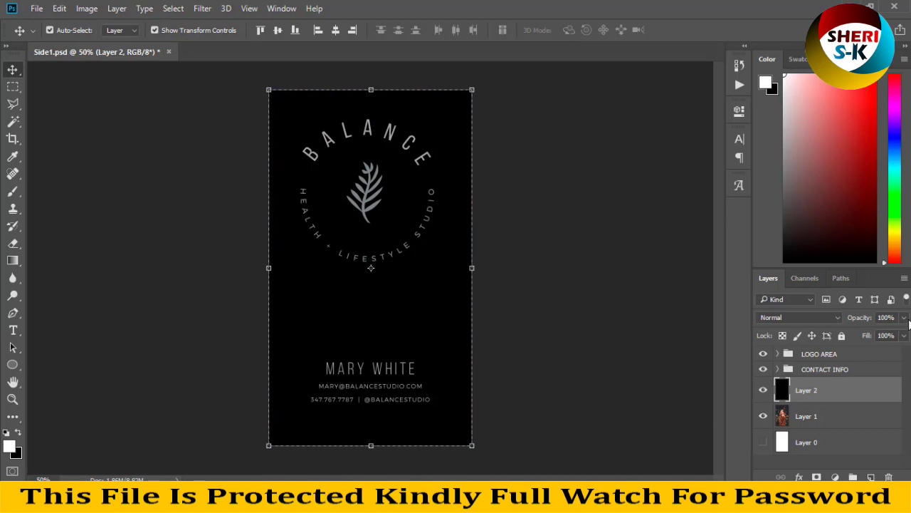
Set the black overlay layer's opacity to 70%
click(904, 318)
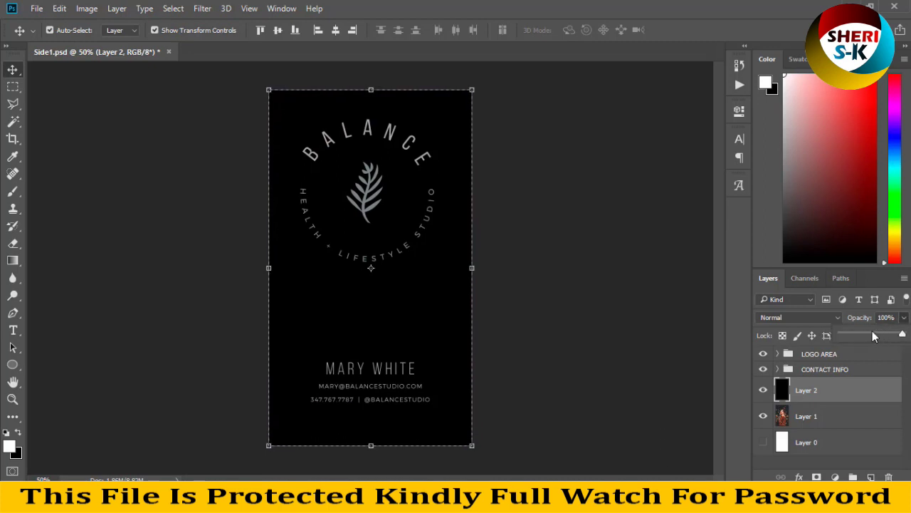
click(872, 333)
mouse_move(866, 333)
mouse_down()
mouse_move(851, 331)
mouse_move(880, 334)
mouse_up()
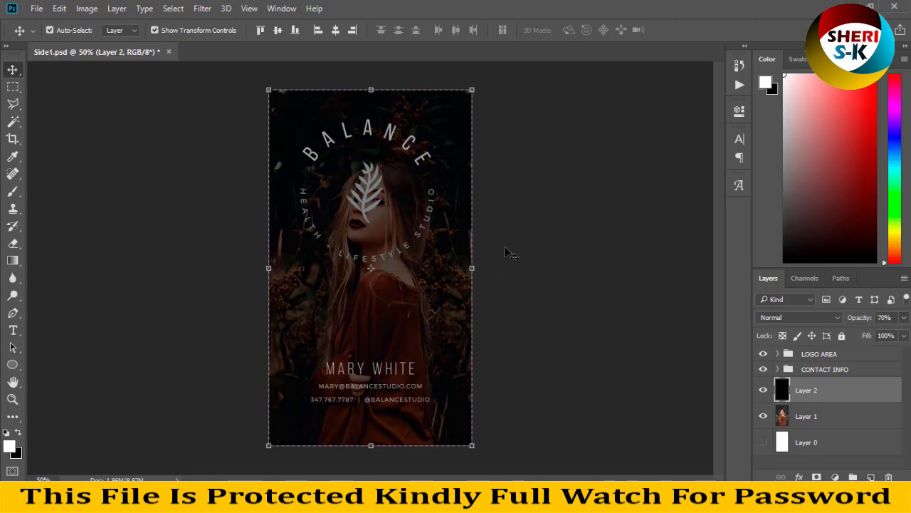
click(552, 308)
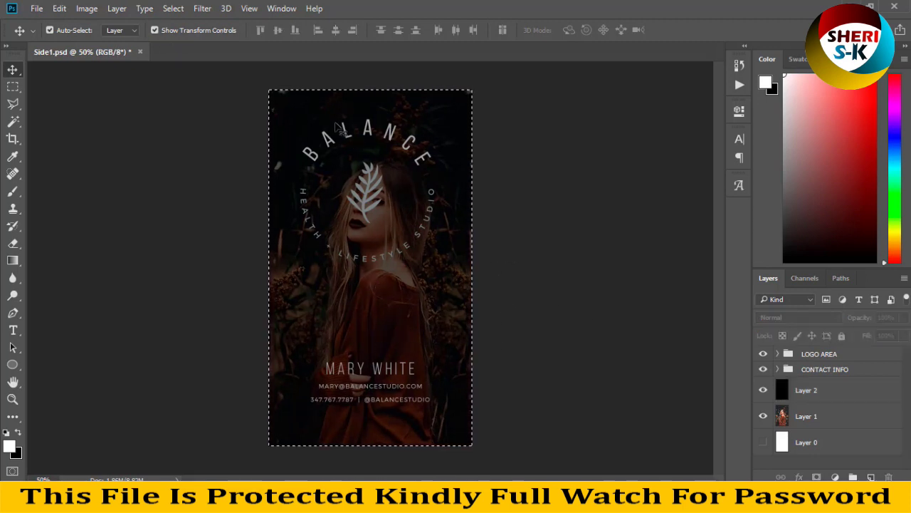
Select the LOGO AREA group in the Layers panel
click(364, 206)
click(457, 200)
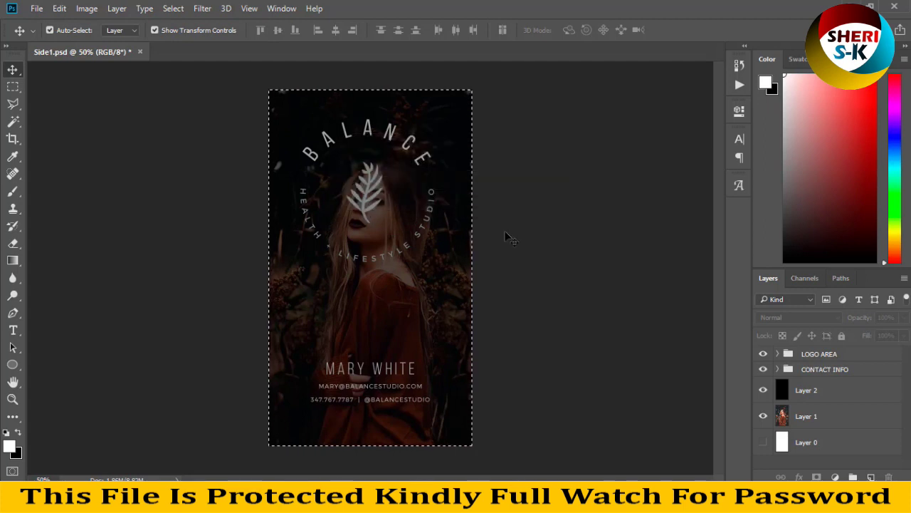
click(805, 353)
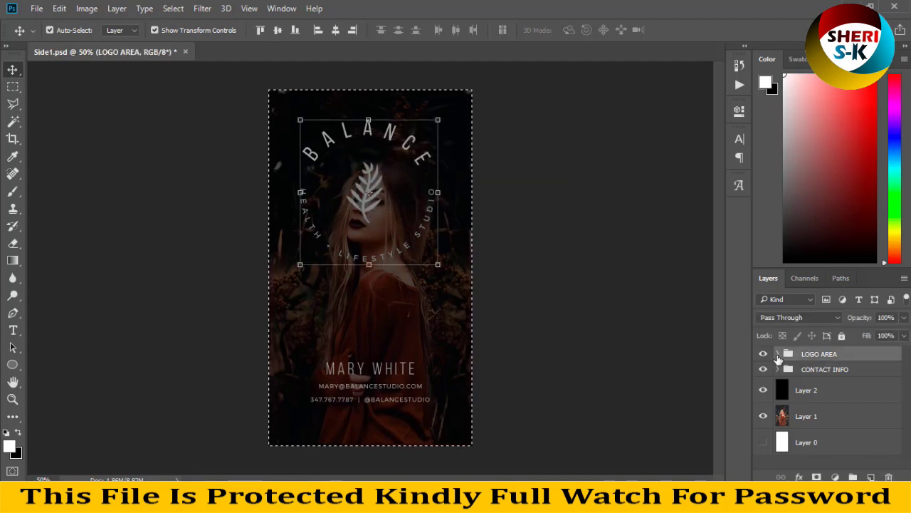
Expand LOGO AREA, toggle the ELEMENT and BALANCE layers' visibility, and select the ELEMENT leaf layer
click(778, 354)
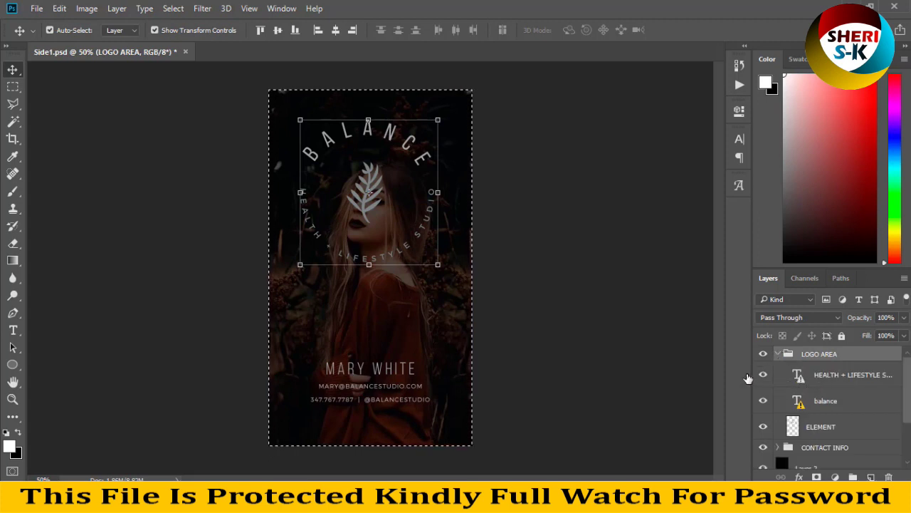
click(781, 375)
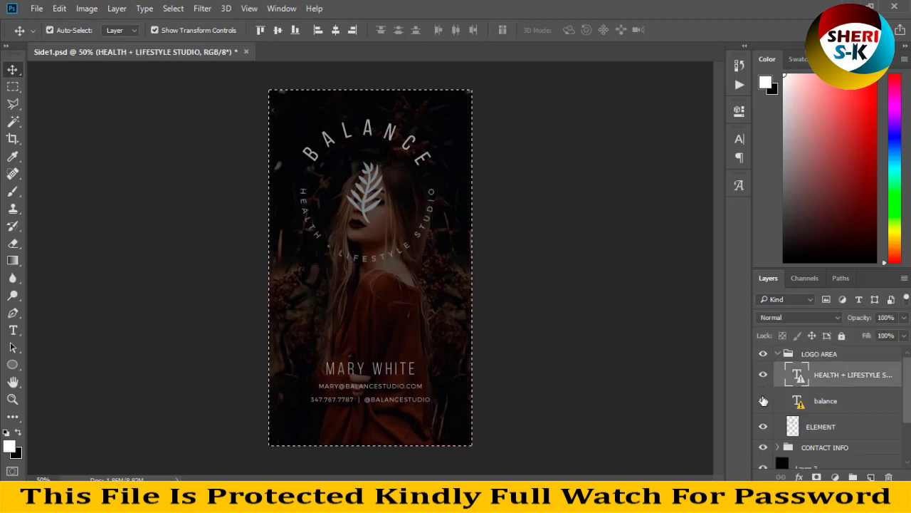
click(763, 427)
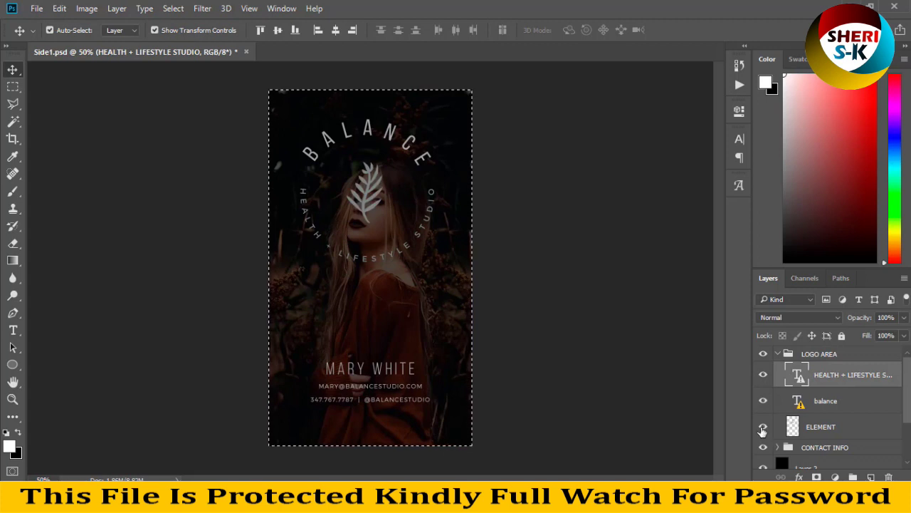
click(763, 400)
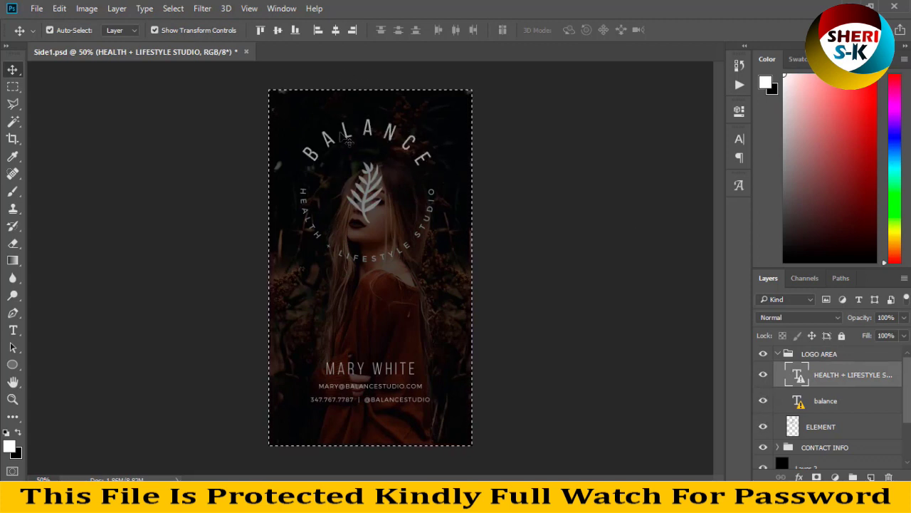
click(356, 223)
click(762, 426)
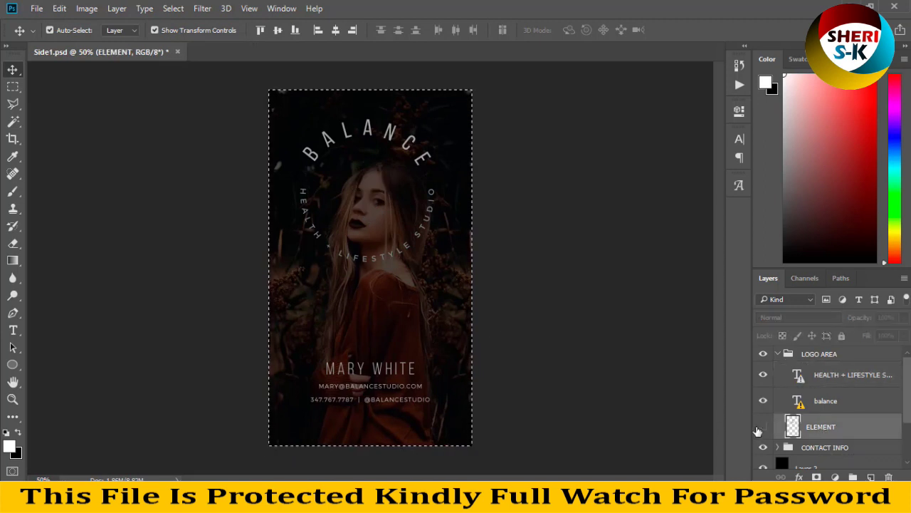
click(764, 427)
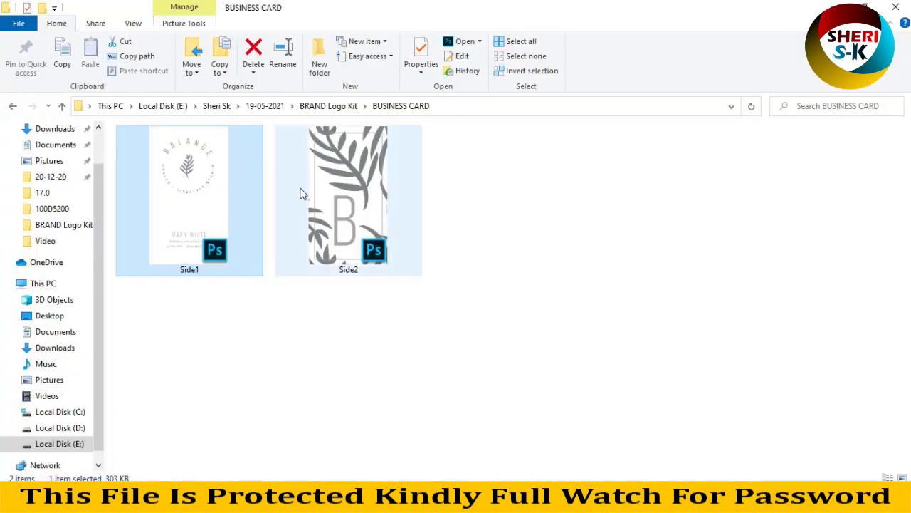
Look through the PATTERNS AND ELEMENTS files, then return to BRAND Logo Kit
click(12, 105)
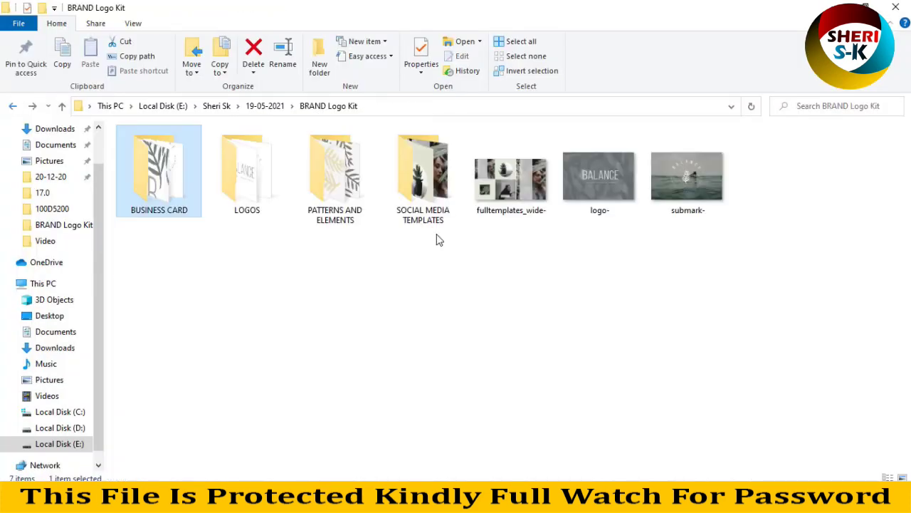
double_click(345, 192)
drag(336, 233, 193, 178)
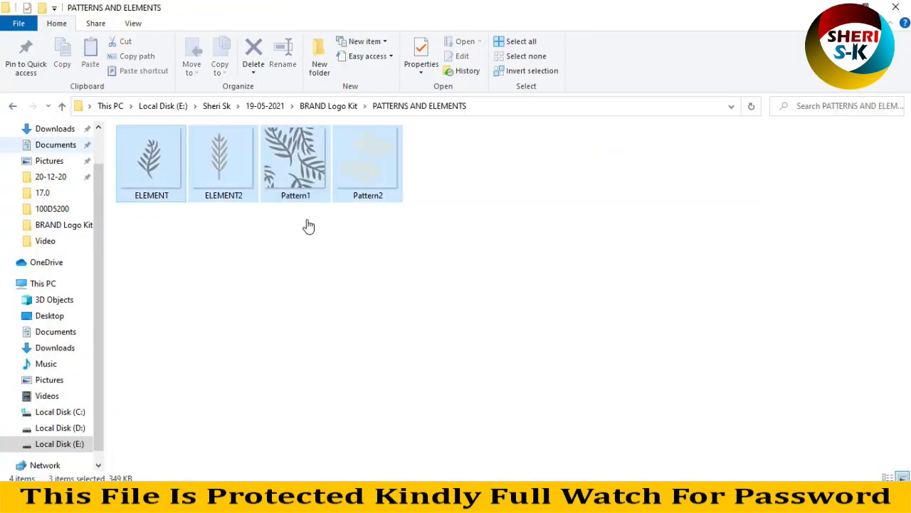
ctrl+click(163, 197)
click(12, 105)
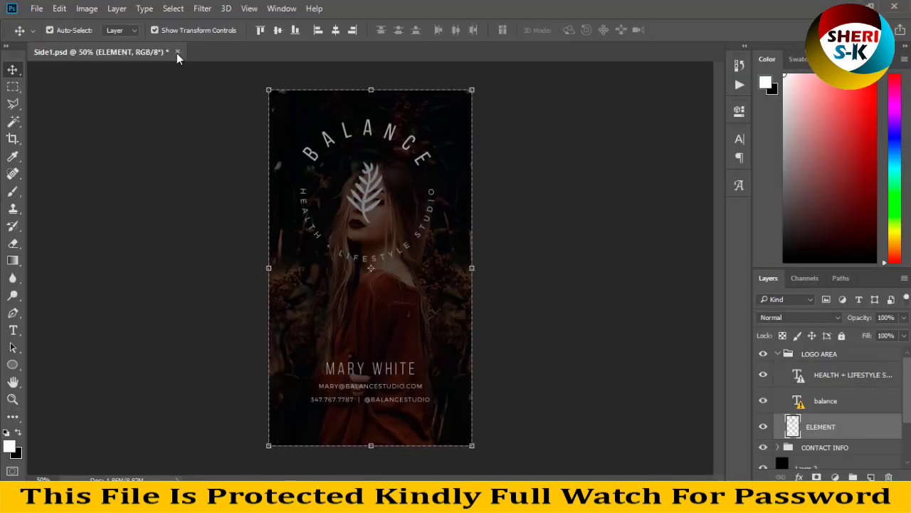
Close Side1.psd without saving and switch back to File Explorer
click(178, 51)
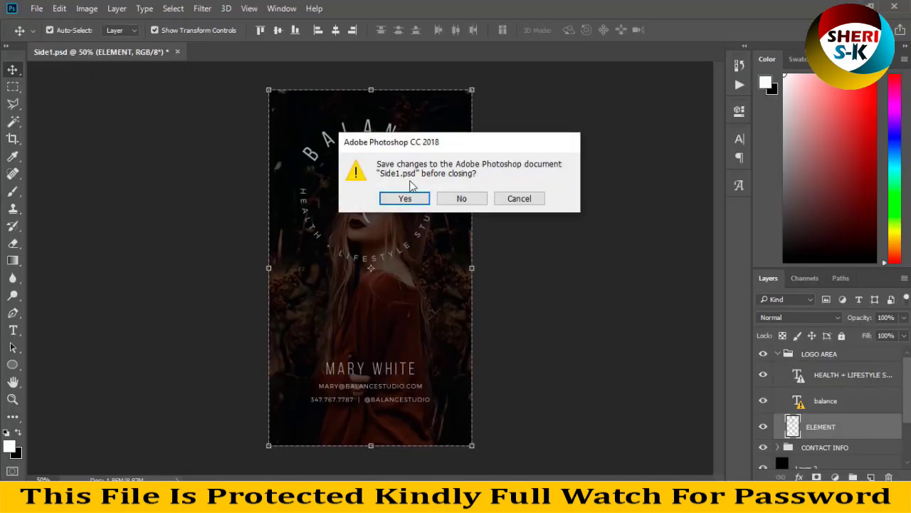
click(461, 197)
click(371, 499)
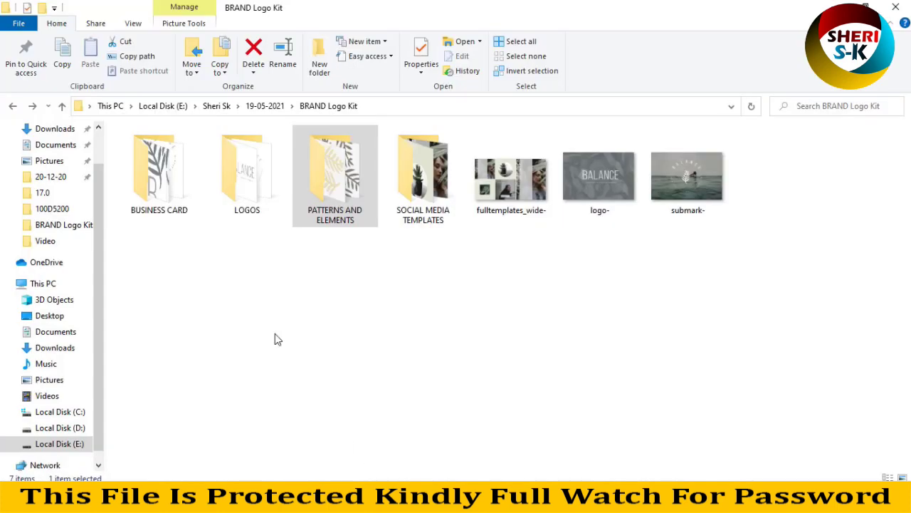
Open the LOGOS folder and show its files as large icons
double_click(221, 214)
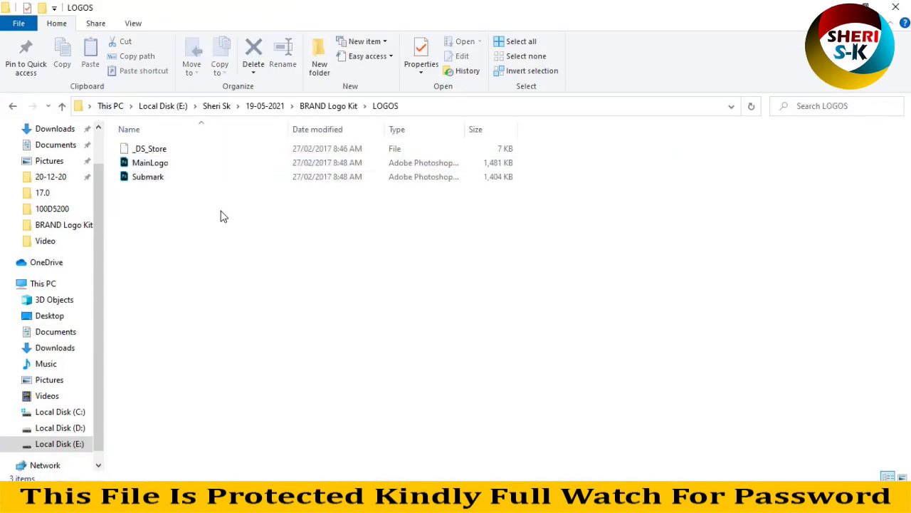
ctrl+scroll(250, 265, up, 1)
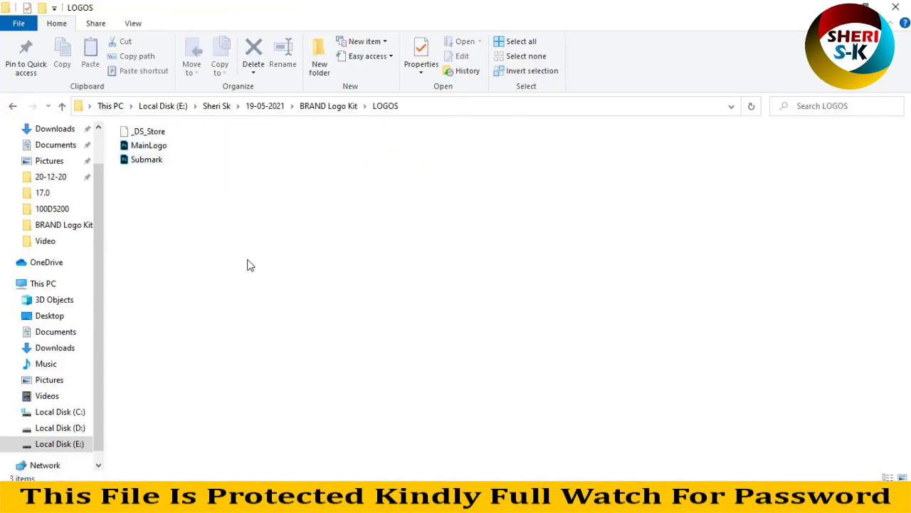
ctrl+scroll(249, 265, up, 1)
ctrl+scroll(249, 265, up, 2)
ctrl+scroll(249, 264, up, 2)
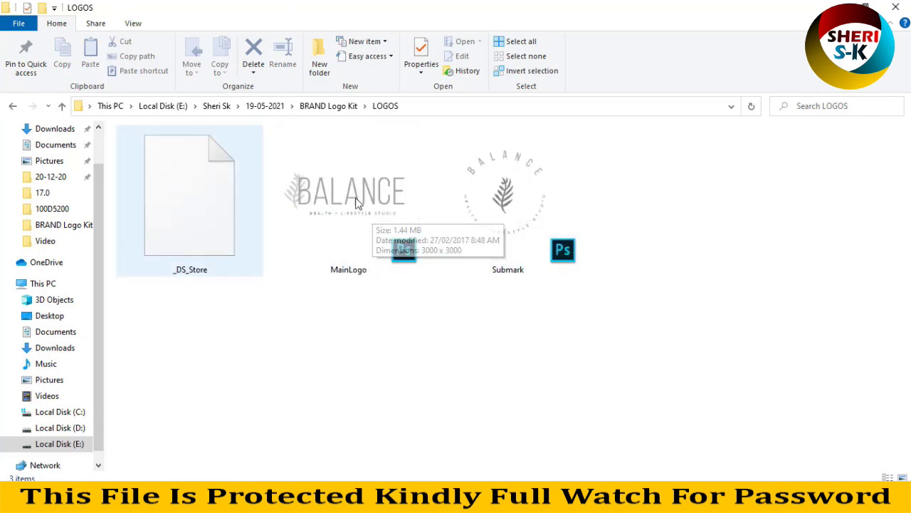
Delete the stray _DS_Store file and select the Submark logo
click(245, 178)
key(Delete)
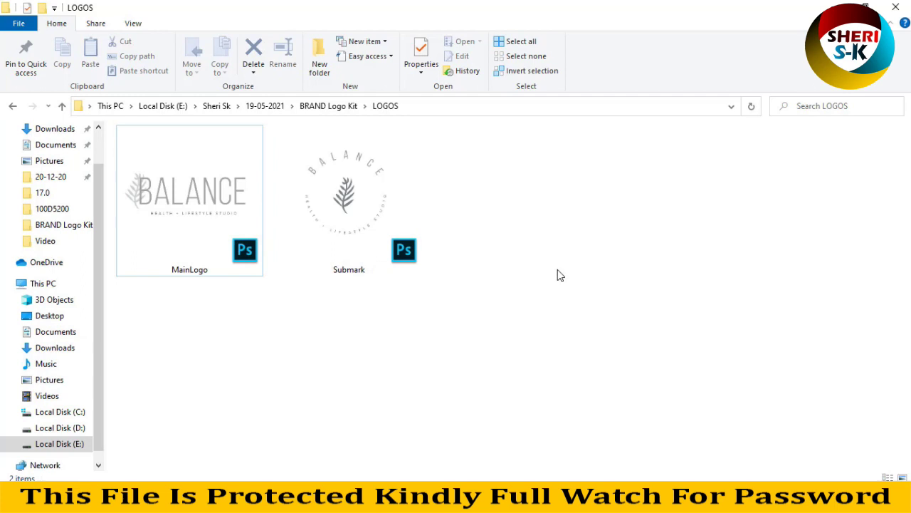
click(375, 184)
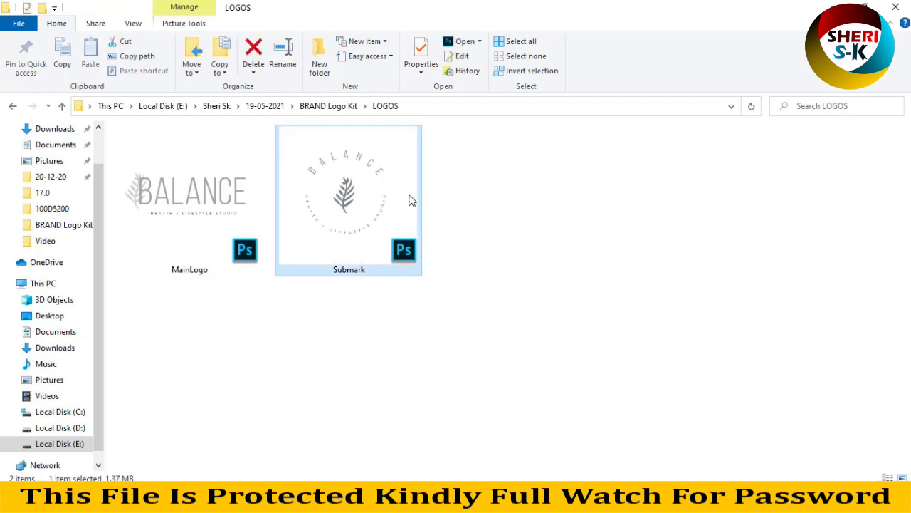
mouse_move(375, 246)
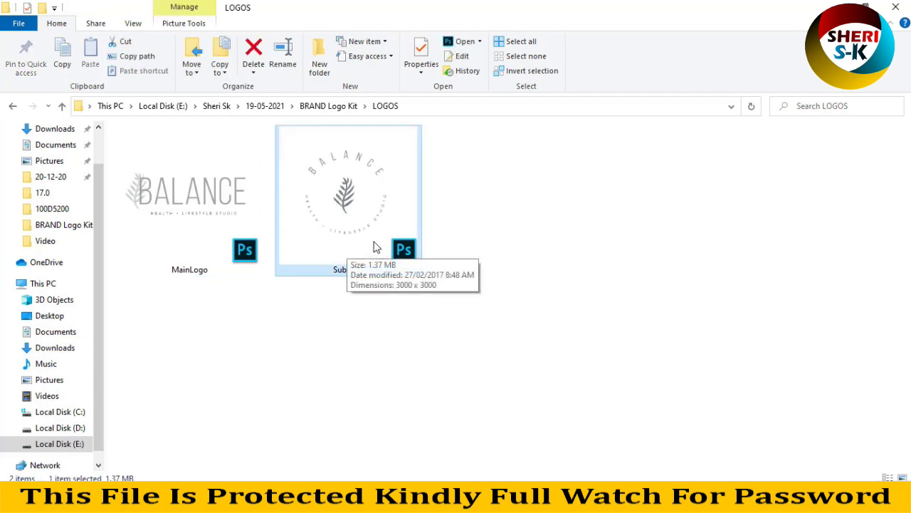
drag(379, 237, 324, 121)
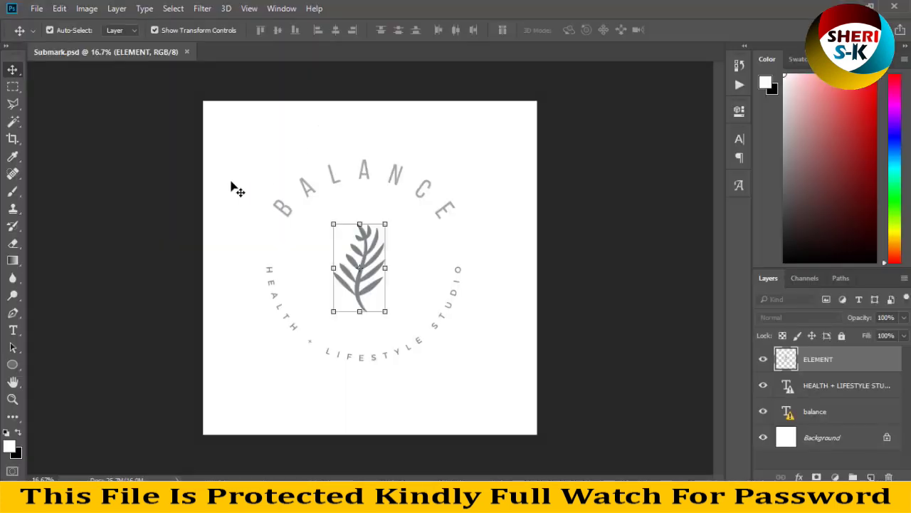
click(13, 330)
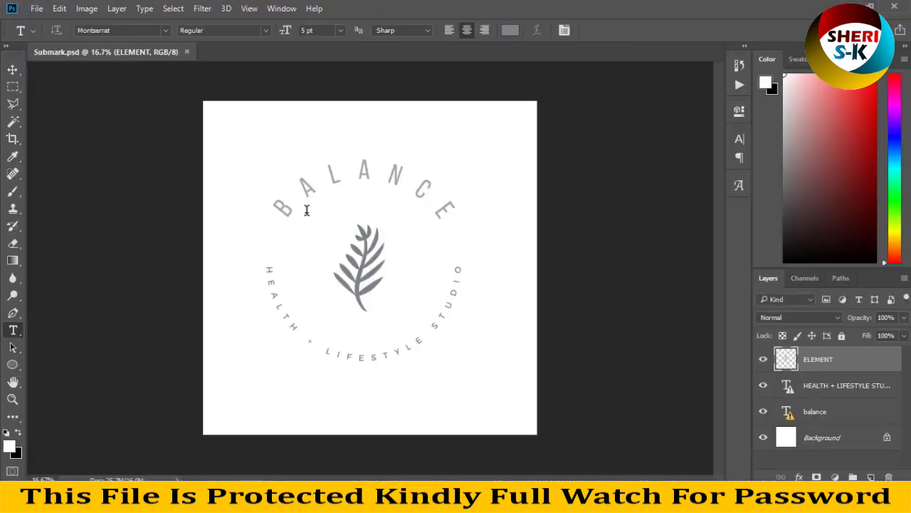
click(355, 168)
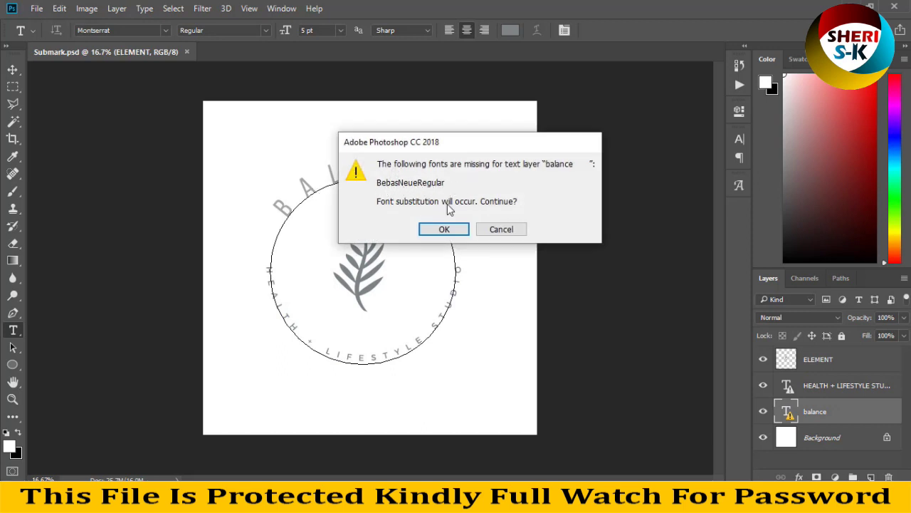
click(491, 231)
click(191, 52)
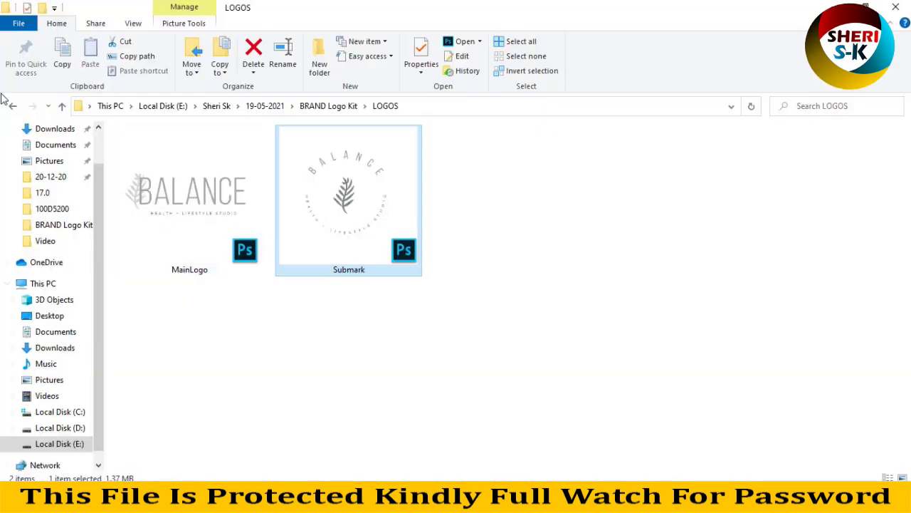
Peek into PATTERNS AND ELEMENTS, then open SOCIAL MEDIA TEMPLATES at extra-large icons
click(14, 106)
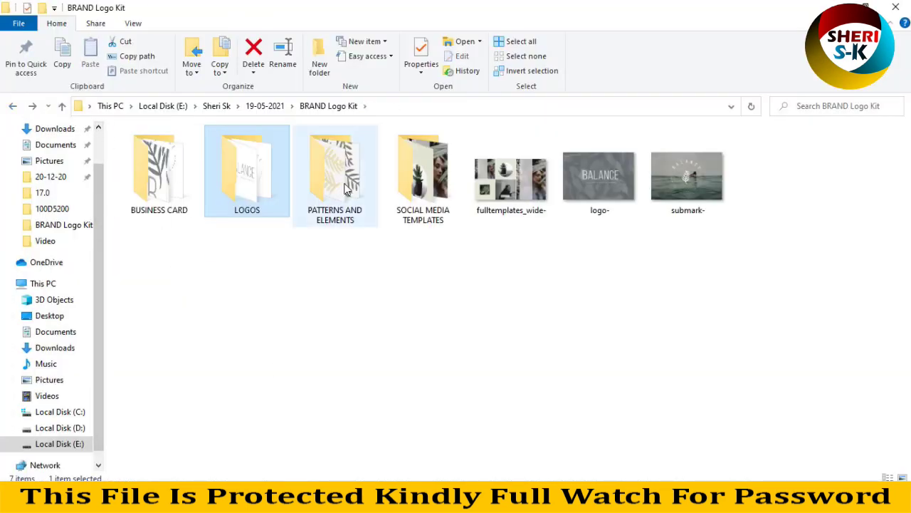
double_click(336, 169)
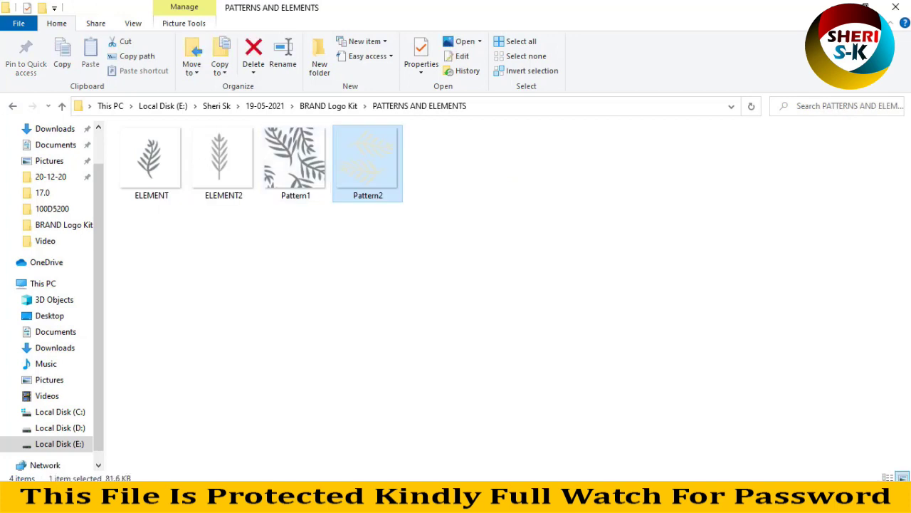
click(13, 106)
double_click(424, 178)
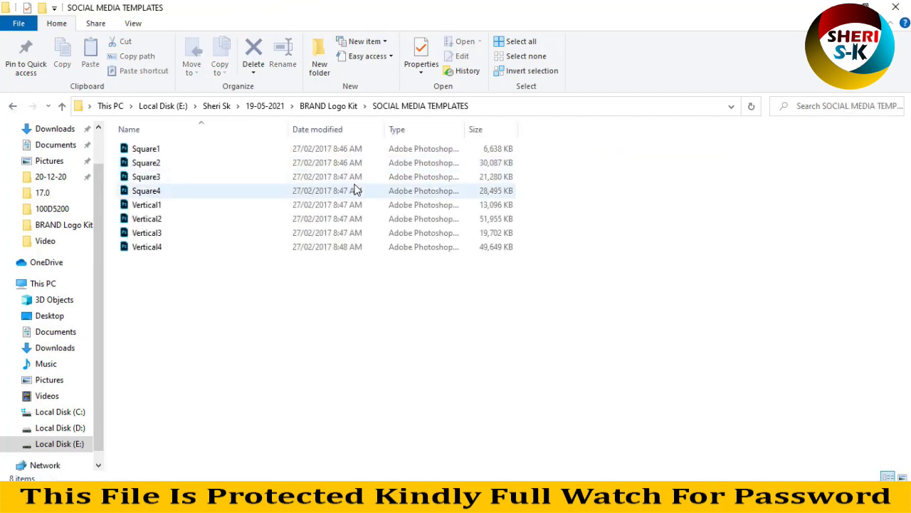
ctrl+scroll(356, 189, up, 1)
ctrl+scroll(356, 188, up, 2)
ctrl+scroll(356, 188, up, 1)
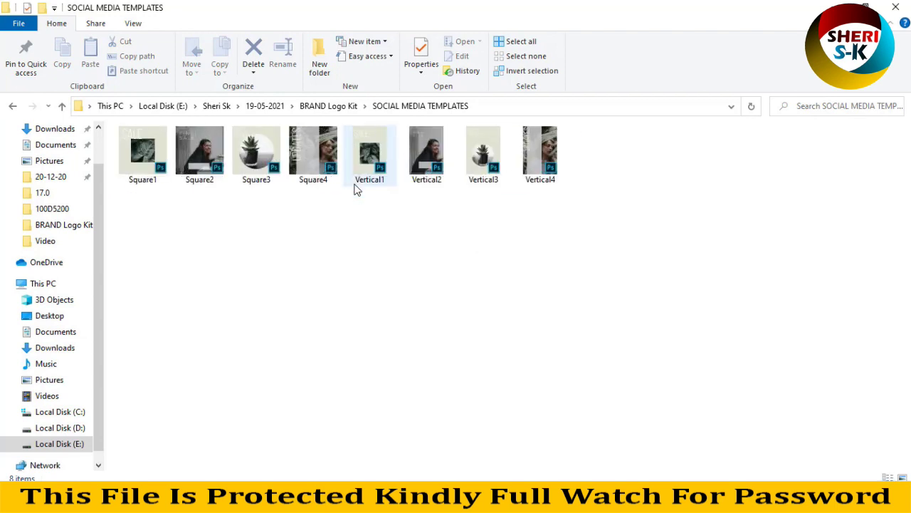
ctrl+scroll(356, 189, up, 2)
ctrl+scroll(356, 189, up, 1)
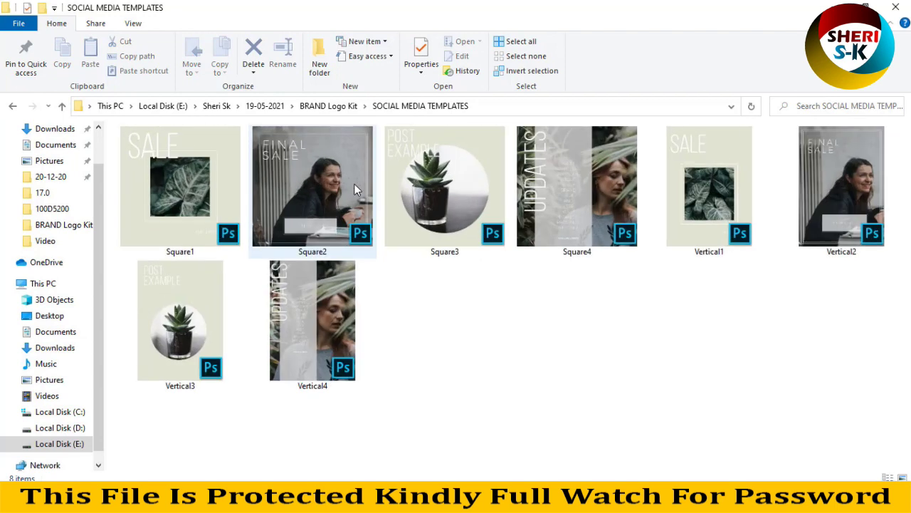
Click through Square2, Vertical2, Square4 and Vertical1, then drag Vertical4 into Photoshop
click(305, 188)
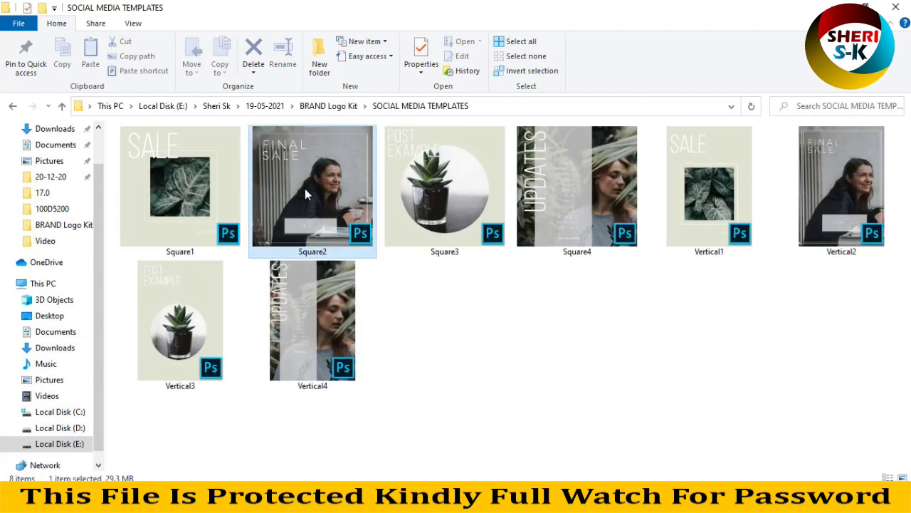
click(893, 210)
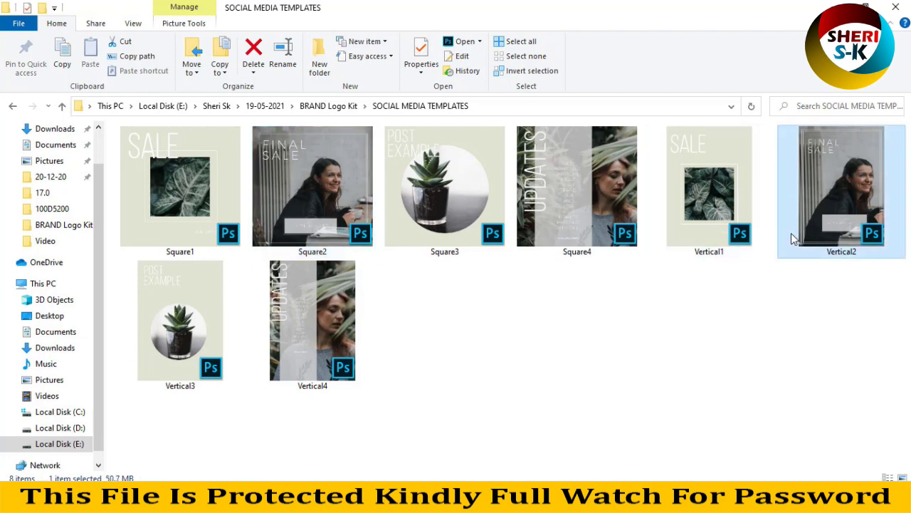
click(573, 239)
click(683, 242)
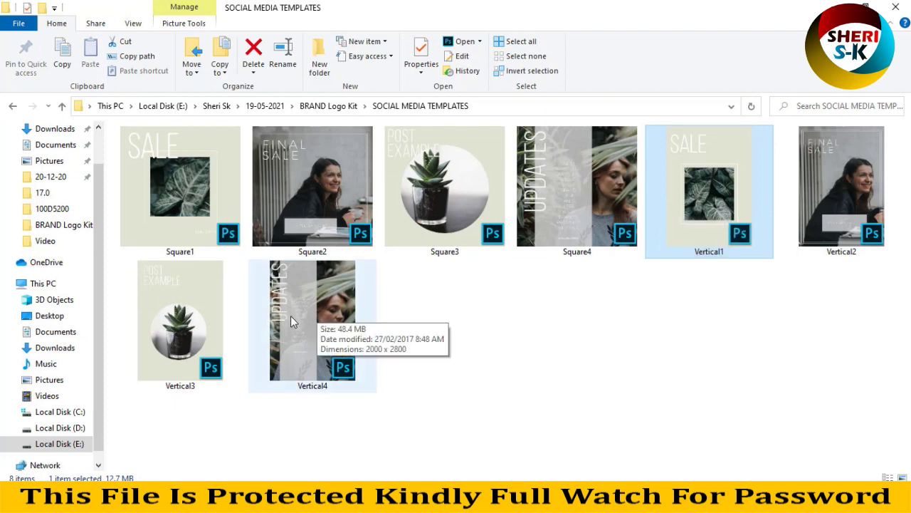
mouse_move(305, 333)
mouse_down()
mouse_move(428, 470)
mouse_move(309, 121)
mouse_up()
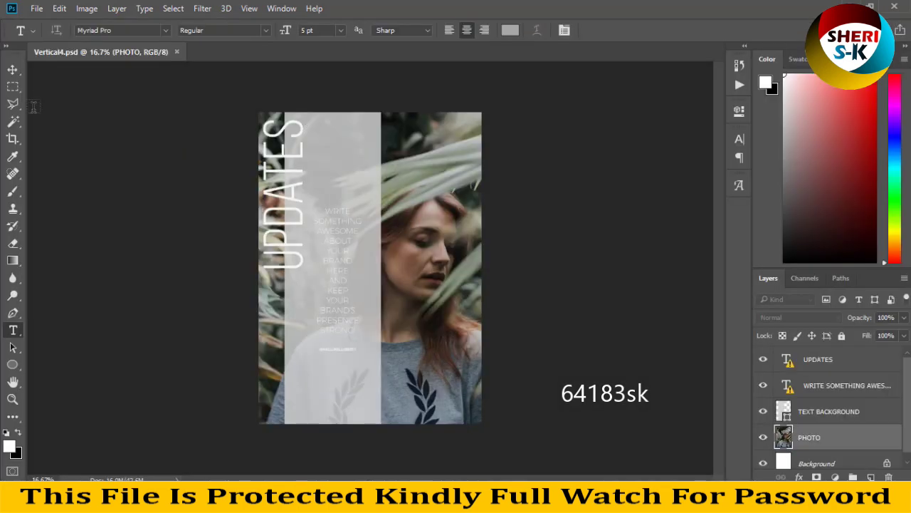
Check the Vertical4 PHOTO layer's position and visibility, then delete it
drag(437, 205, 445, 204)
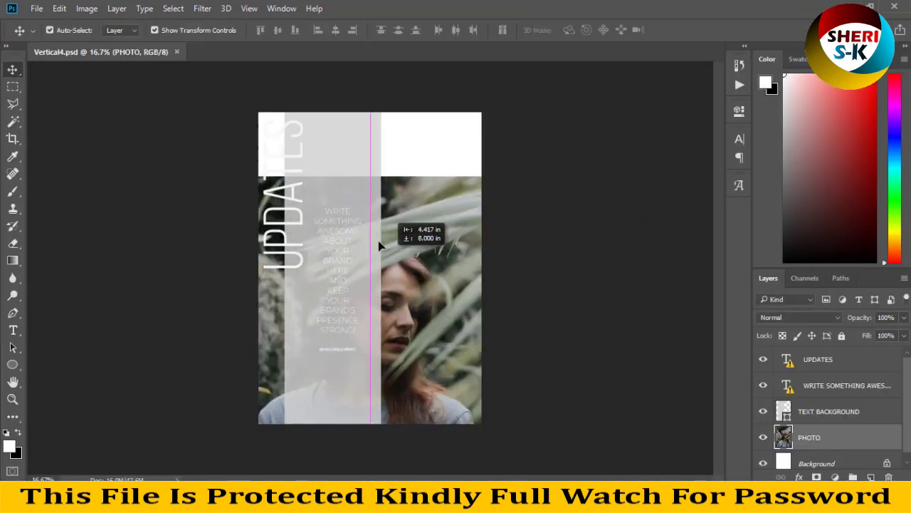
click(763, 437)
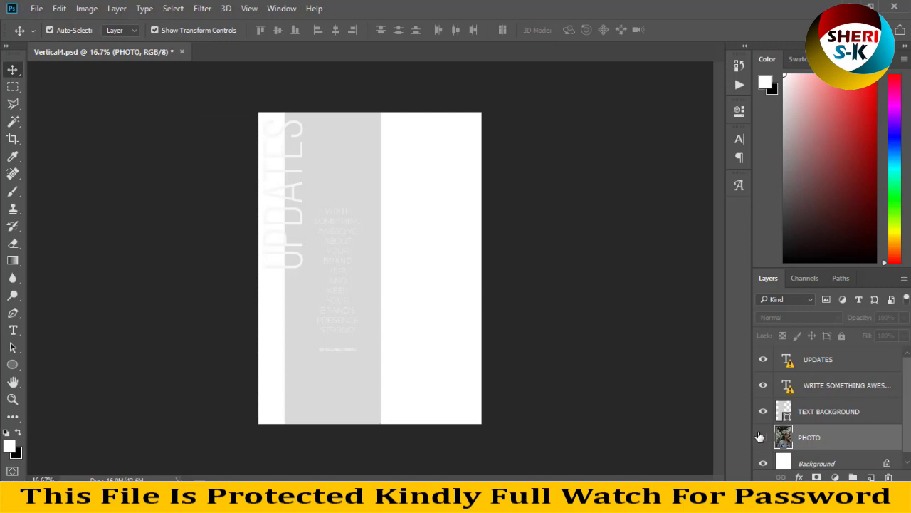
click(763, 437)
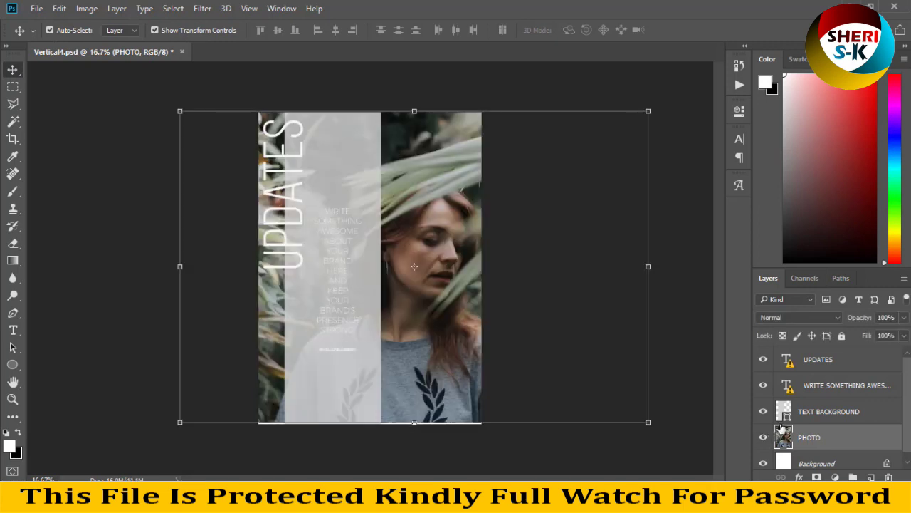
key(Delete)
click(37, 9)
click(42, 34)
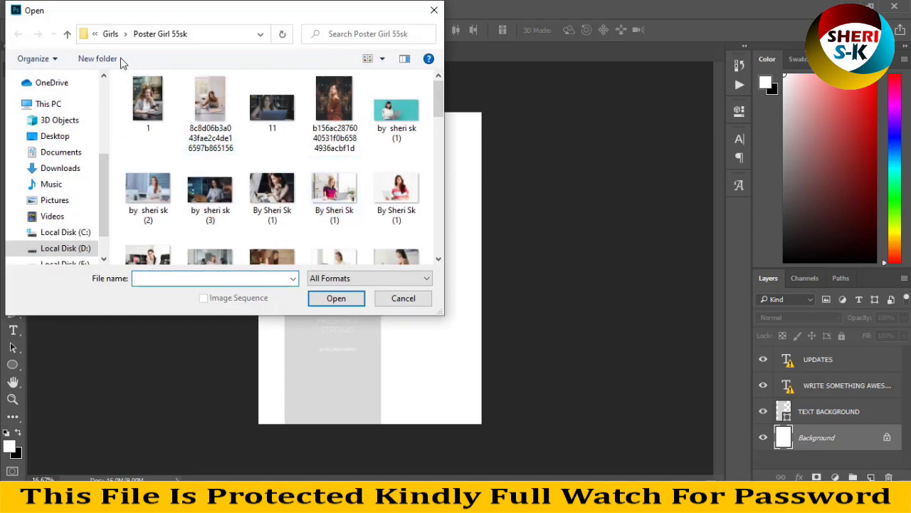
Open the first AdobeStock woman photo from the hairstyle and cup in hand folder
click(110, 35)
double_click(177, 118)
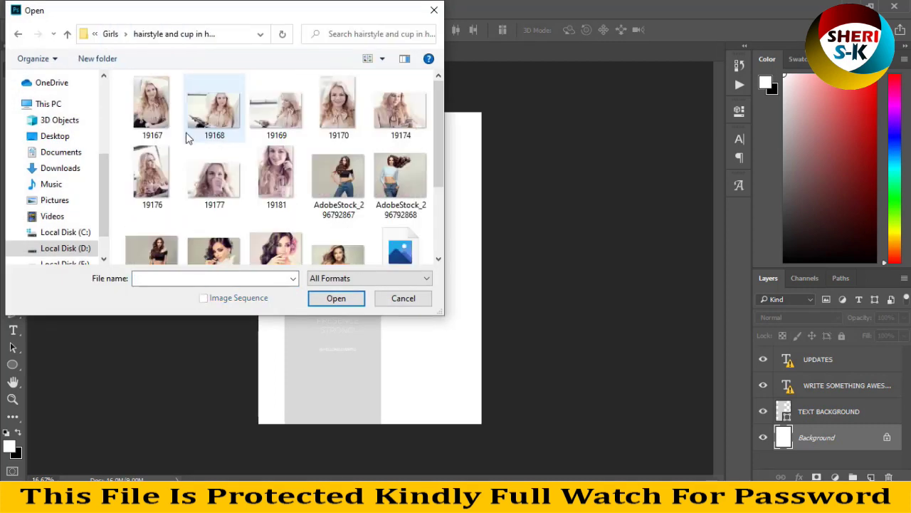
scroll(310, 168, down, 1)
double_click(152, 206)
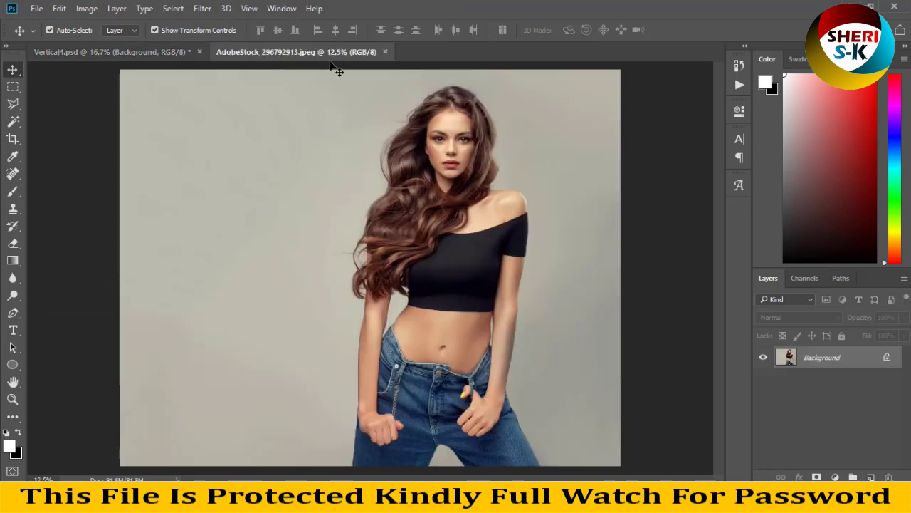
Drag the AdobeStock portrait into Vertical4 as a new layer and nudge it into place
drag(335, 53, 558, 169)
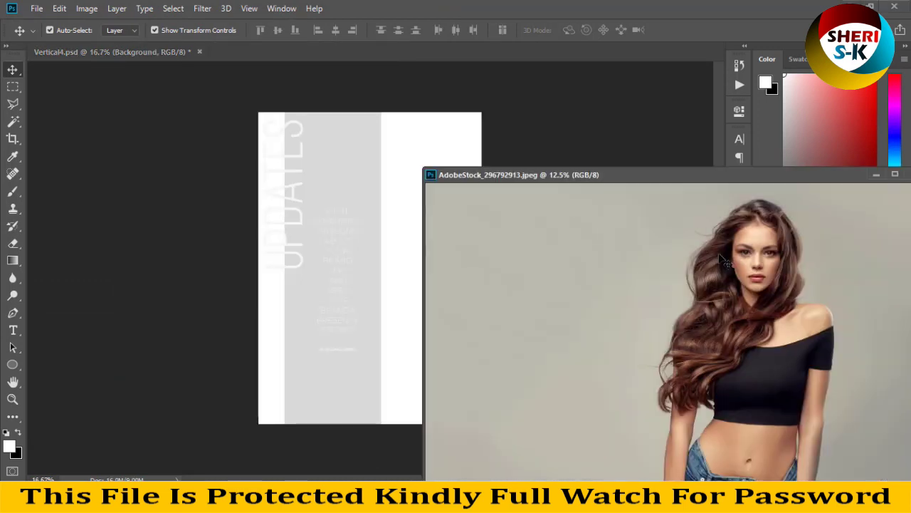
mouse_move(338, 249)
mouse_down()
mouse_move(358, 248)
mouse_move(406, 208)
mouse_up()
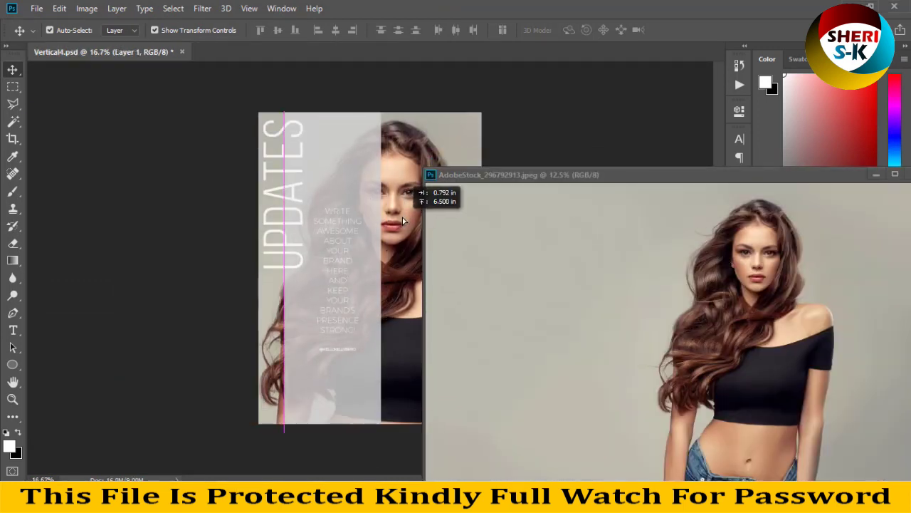
drag(701, 184, 325, 227)
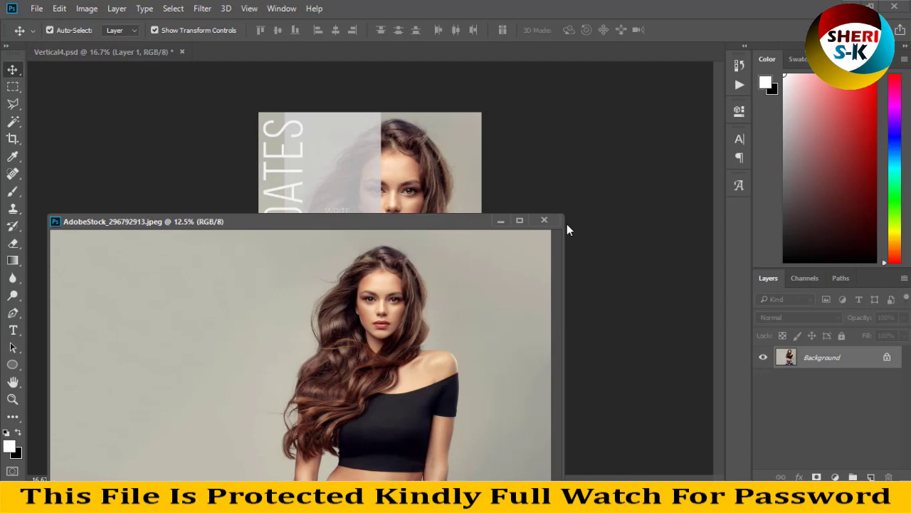
click(565, 219)
mouse_move(411, 273)
mouse_down()
mouse_move(463, 247)
mouse_move(430, 286)
mouse_up()
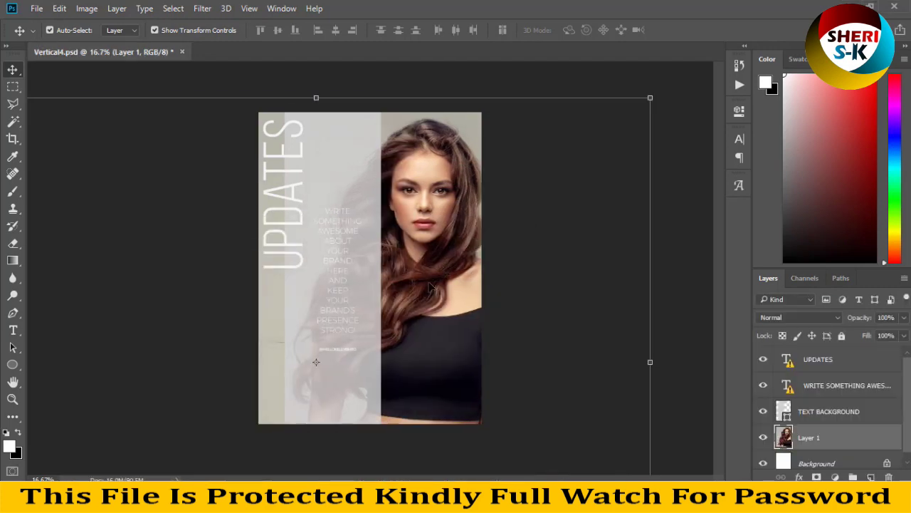
key(ctrl+t)
click(19, 87)
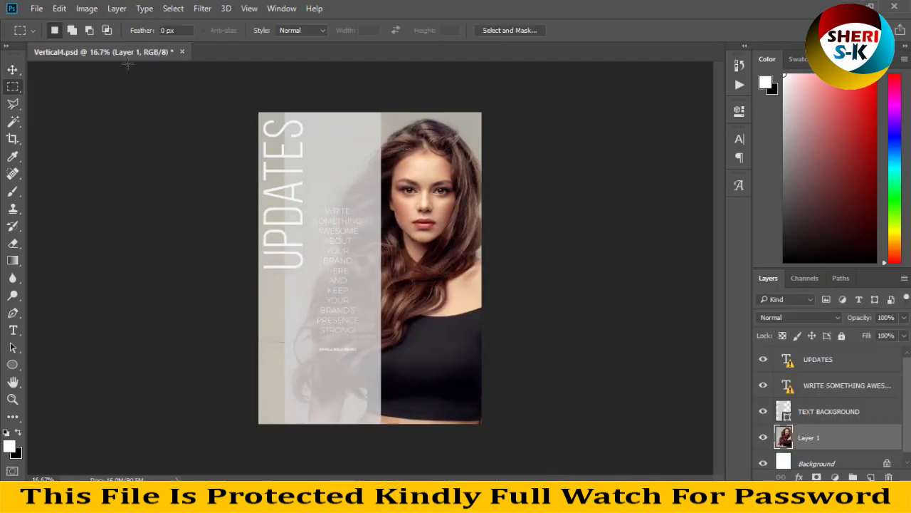
Close Vertical4 without saving and go back to the BRAND Logo Kit folder
click(182, 52)
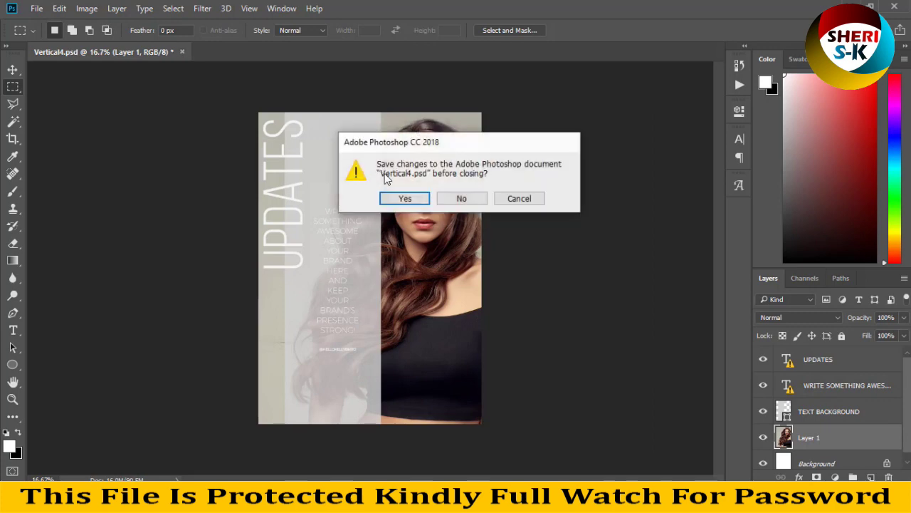
click(448, 197)
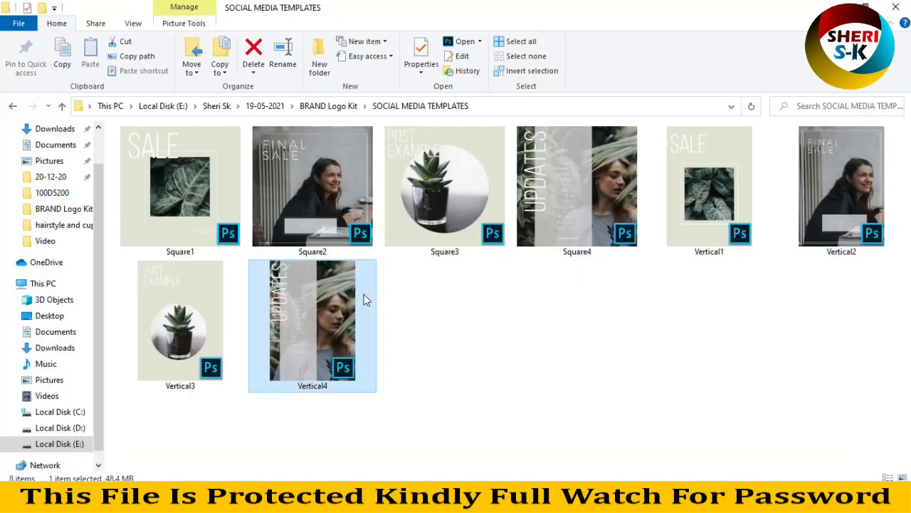
click(12, 106)
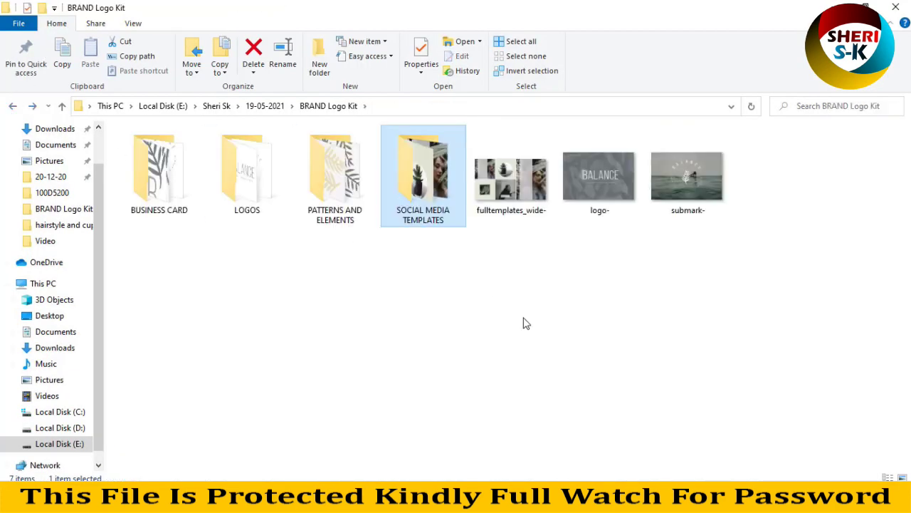